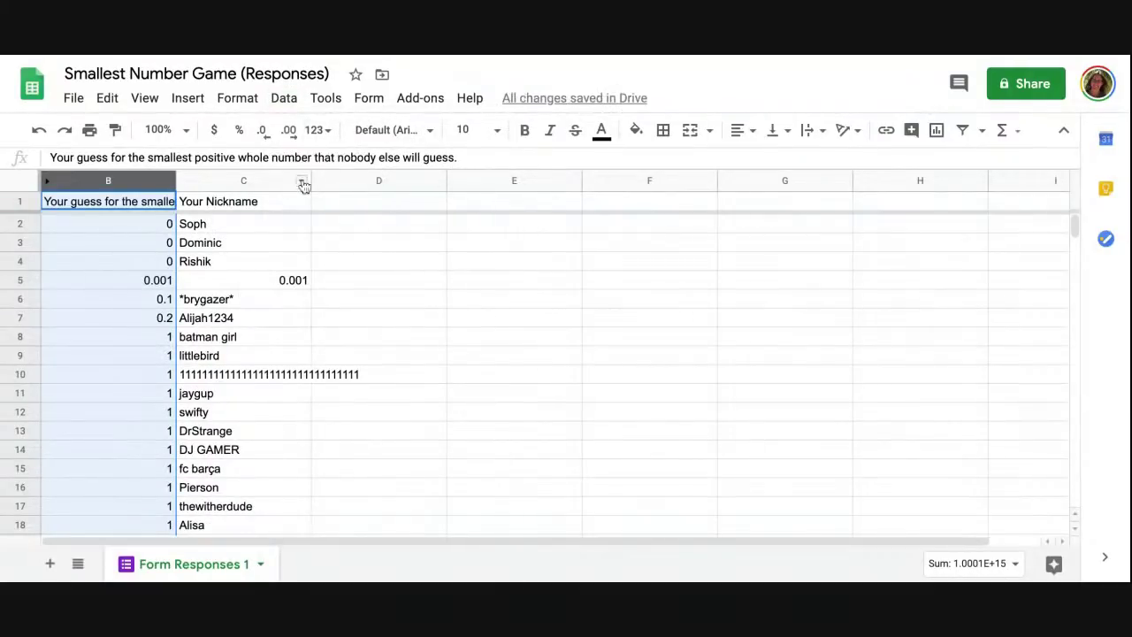
Step: Hide the column that contains the players' nicknames
click(301, 182)
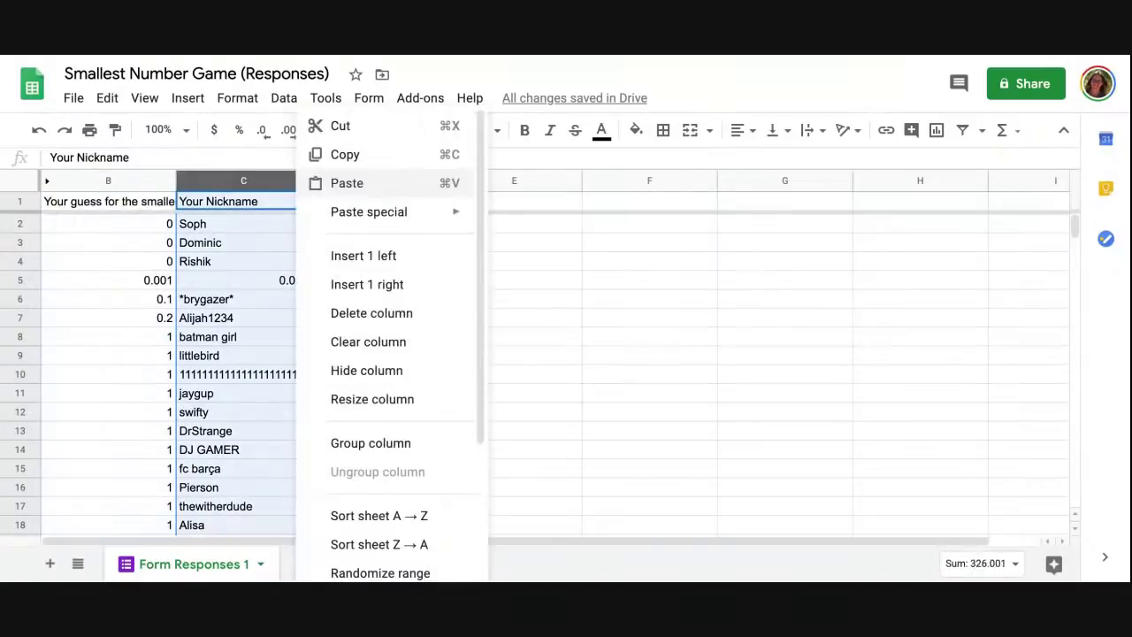
scroll(357, 423, down, 3)
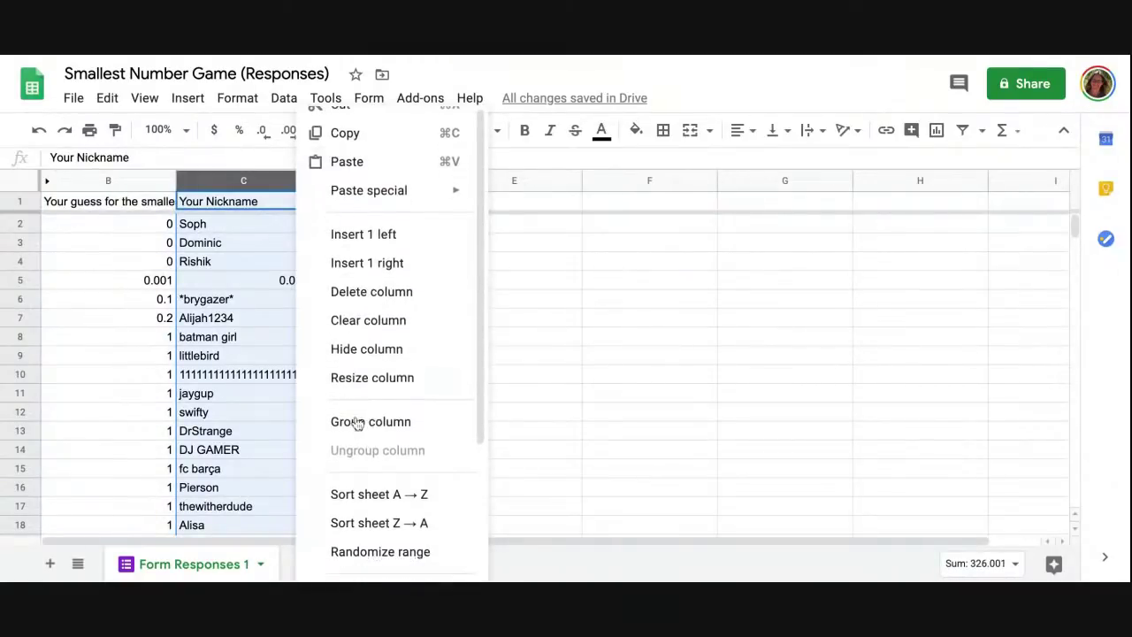
scroll(389, 431, up, 2)
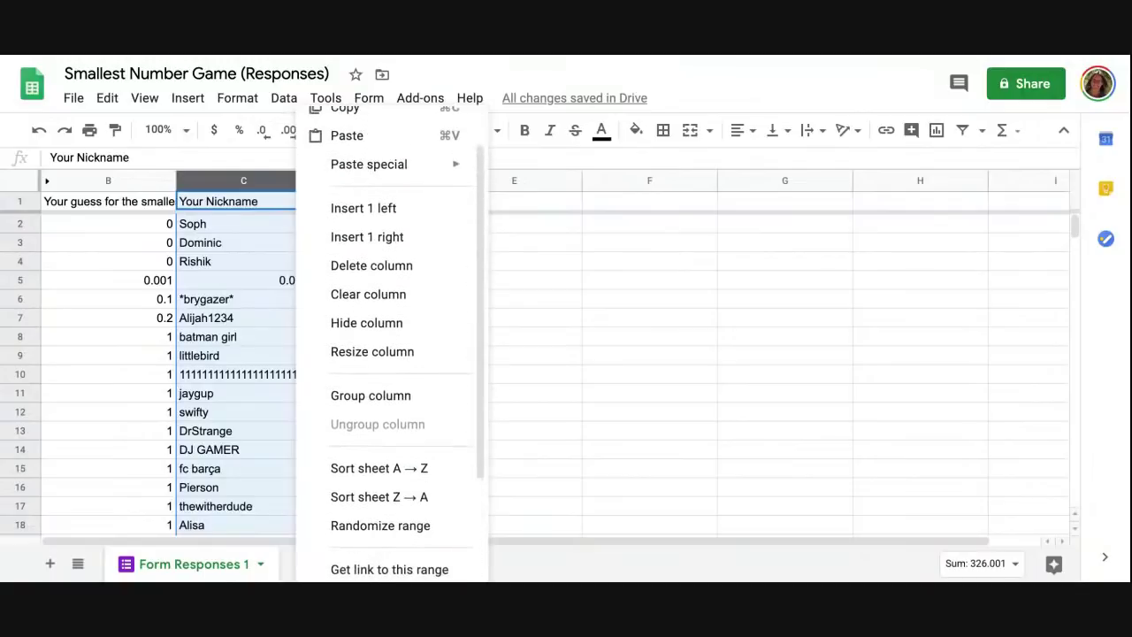
click(384, 322)
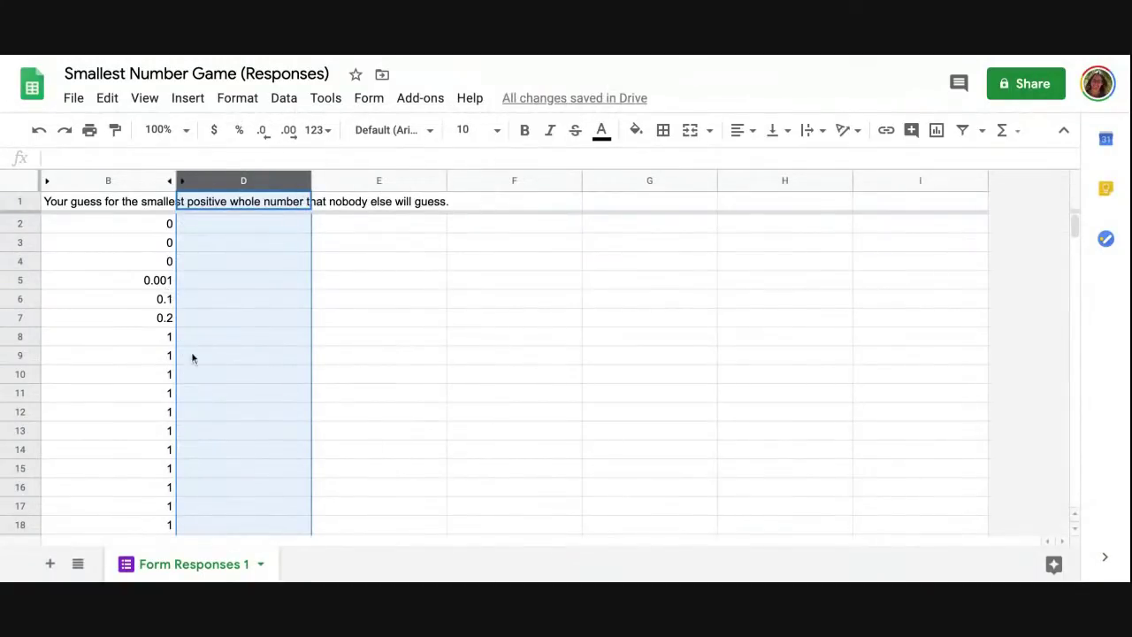
Step: Select all the submitted guesses in column B, from B2 down to B290
scroll(149, 379, down, 10)
scroll(150, 379, up, 10)
click(162, 225)
key(shift+Down)
key(shift+Down)
key(shift+Down)
key(shift+Down)
key(shift+Down)
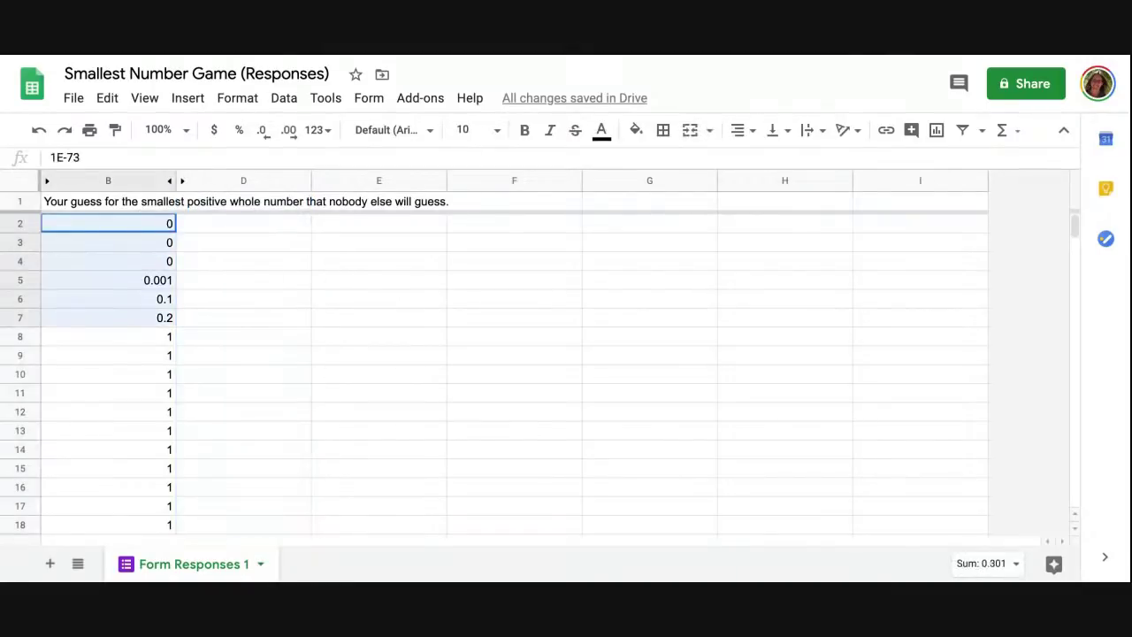
key(shift+Down)
key(shift+Down)
key(shift+Down)
key(shift+Down)
key(shift+Down)
key(shift+Down)
key(shift+Down)
key(shift+Down)
key(shift+Down)
key(shift+Down)
key(shift+Down)
key(shift+Down)
key(shift+Down)
key(shift+Down)
key(shift+Down)
key(shift+Down)
key(shift+Down)
key(shift+Down)
key(shift+Down)
key(shift+Down)
key(shift+Down)
key(shift+Down)
key(shift+Down)
key(shift+Down)
key(shift+Down)
key(shift+Down)
key(shift+Down)
key(shift+Down)
key(shift+Down)
key(shift+Down)
key(shift+Down)
key(shift+Down)
key(shift+Down)
key(shift+Down)
key(shift+Down)
key(shift+Down)
key(shift+Down)
key(shift+Down)
key(shift+Down)
key(shift+Down)
key(shift+Down)
key(shift+Down)
key(shift+Down)
key(shift+Down)
key(shift+Down)
key(shift+Down)
key(shift+Down)
key(shift+Down)
key(shift+Down)
key(shift+Down)
key(shift+Down)
key(shift+Down)
key(shift+Down)
key(shift+Down)
key(shift+Down)
key(shift+Down)
key(shift+Down)
key(shift+Down)
key(shift+Down)
key(shift+Down)
key(shift+Down)
key(shift+Down)
key(shift+Down)
key(shift+Down)
key(shift+Down)
key(shift+Down)
key(shift+Down)
key(shift+Down)
key(shift+Down)
key(shift+Down)
key(shift+Down)
key(shift+Down)
key(shift+Down)
key(shift+Down)
key(shift+Down)
key(shift+Down)
key(shift+Down)
key(shift+Down)
key(shift+Down)
key(shift+Down)
key(shift+Down)
key(shift+Down)
key(shift+Down)
key(shift+Down)
key(shift+Down)
key(shift+Down)
key(shift+Down)
key(shift+Down)
key(shift+Down)
key(shift+Down)
key(shift+Down)
key(shift+Down)
key(shift+Down)
key(shift+Down)
key(shift+Down)
key(shift+Down)
key(shift+Down)
key(shift+Down)
key(shift+Down)
key(shift+Down)
key(shift+Down)
key(shift+Down)
key(shift+Down)
key(shift+Down)
key(shift+Down)
key(shift+Down)
key(shift+Down)
key(shift+Down)
key(shift+Down)
key(shift+Down)
key(shift+Down)
key(shift+Down)
key(shift+Down)
key(shift+Down)
key(shift+Down)
key(shift+Down)
key(shift+Down)
key(shift+Down)
key(shift+Down)
key(shift+Down)
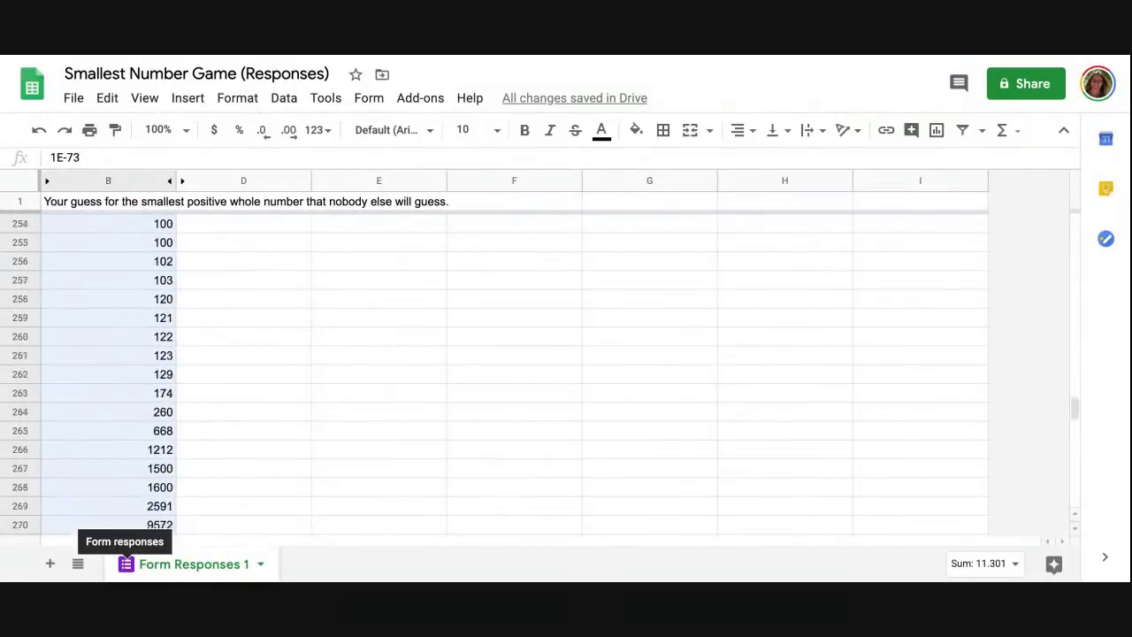
key(shift+Down)
key(shift+Down)
key(shift+Down)
key(shift+Down)
key(shift+Down)
key(shift+Down)
key(shift+Down)
key(shift+Down)
key(shift+Down)
key(shift+Down)
key(shift+Down)
key(shift+Down)
key(shift+Down)
key(shift+Down)
key(shift+Down)
key(shift+Down)
key(shift+Down)
key(shift+Down)
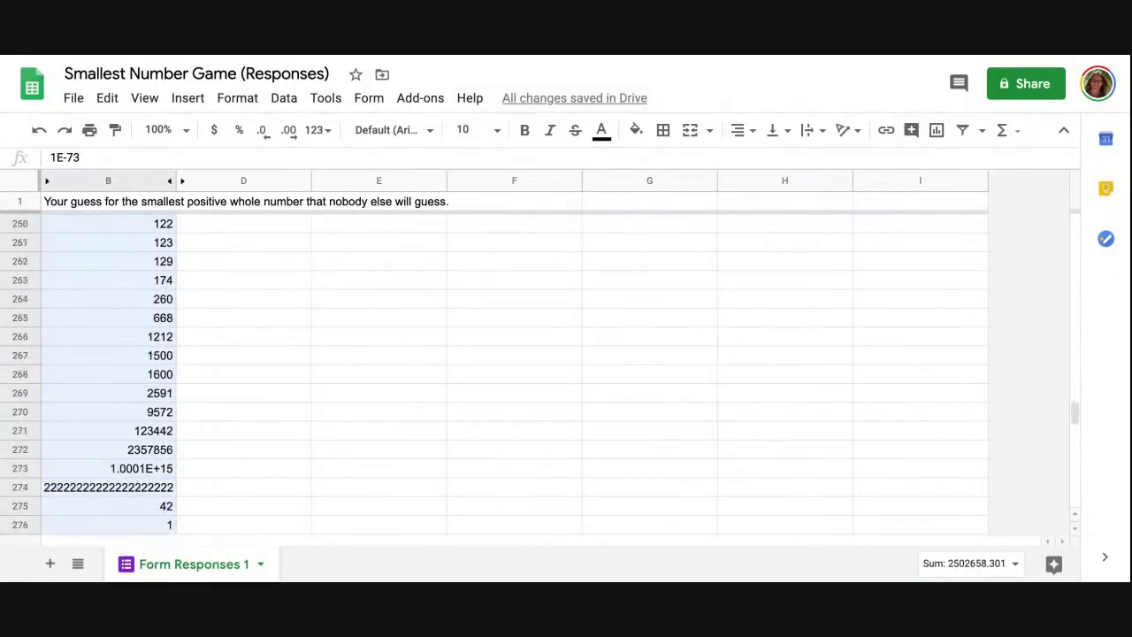
key(shift+Down)
key(shift+Down)
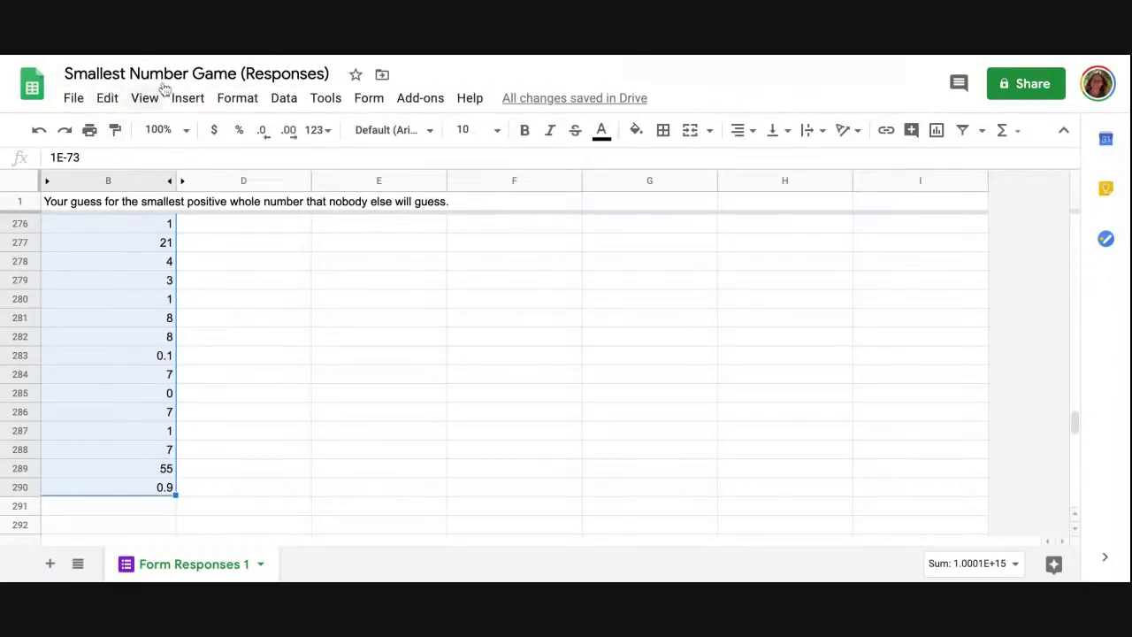
Step: Insert a chart from the selected guesses and dismiss the chart customization tip
click(195, 102)
mouse_move(239, 383)
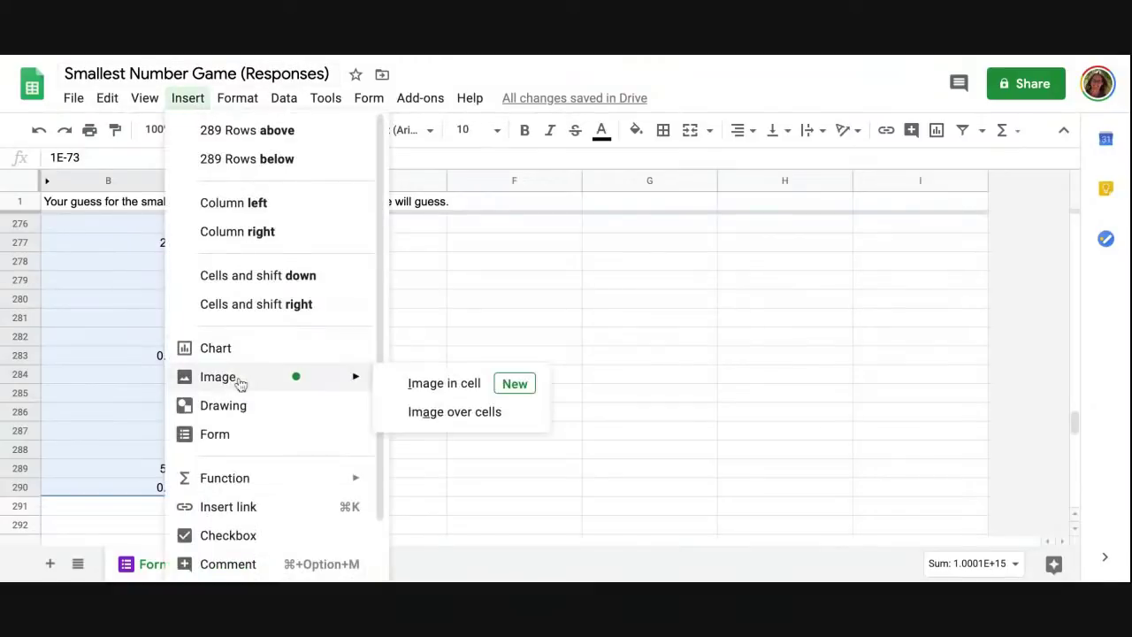
key(Escape)
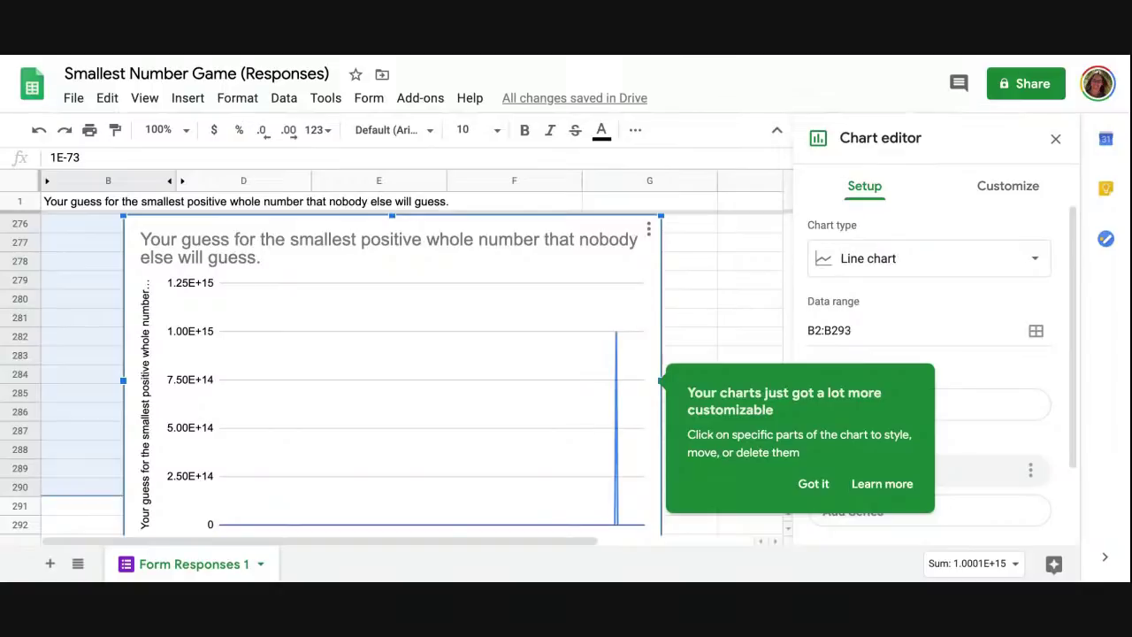
click(813, 485)
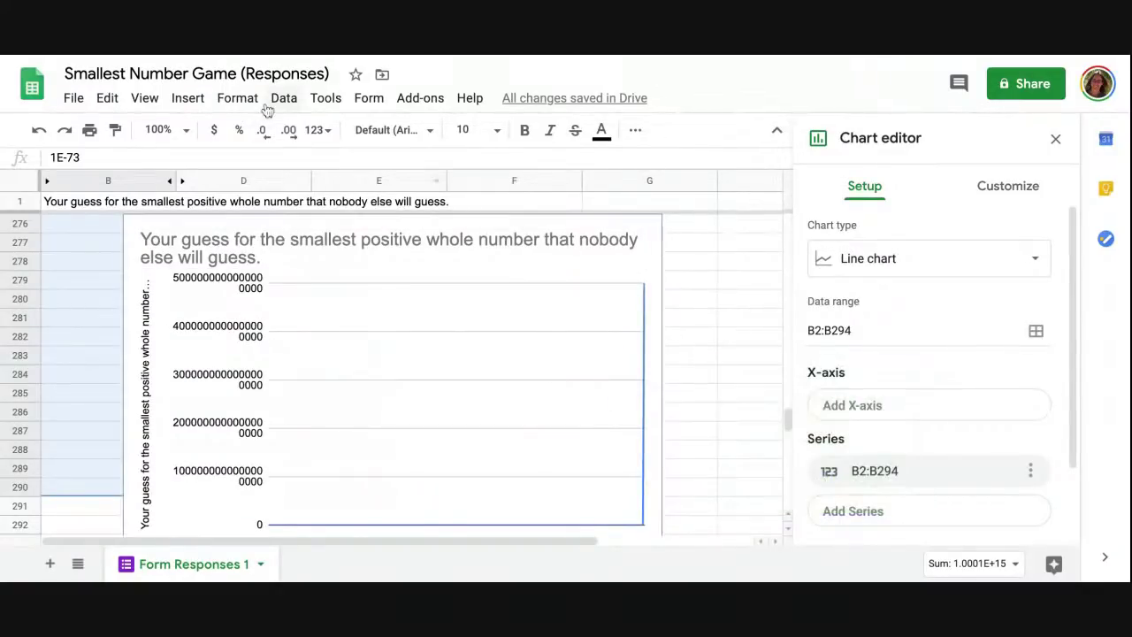
Step: Examine the line chart's title settings and chart style options
double_click(273, 240)
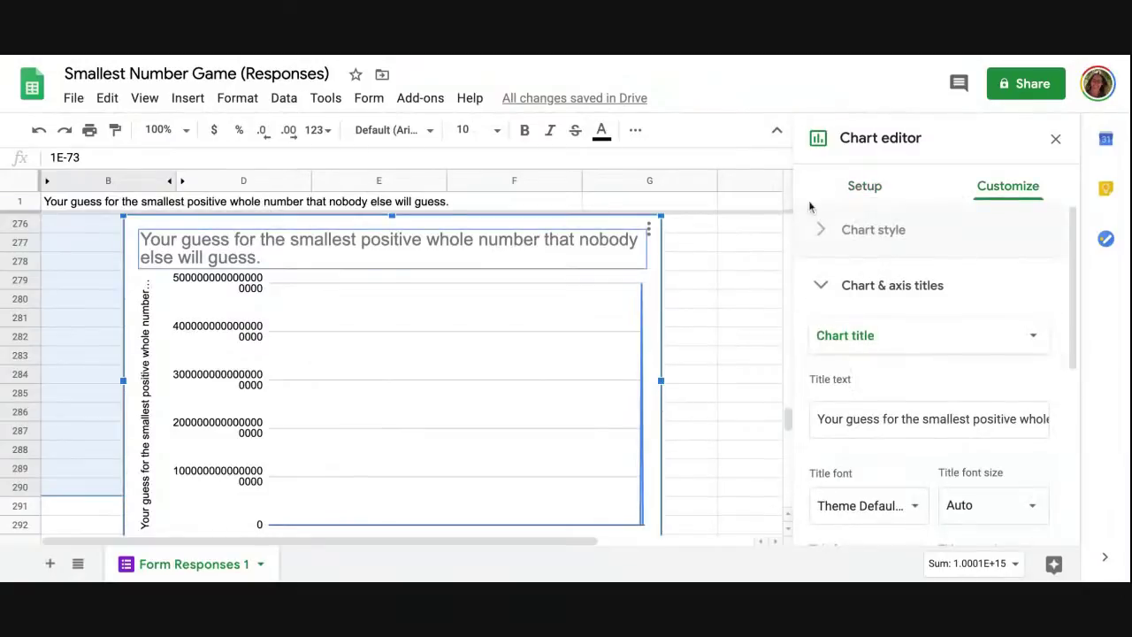
click(821, 230)
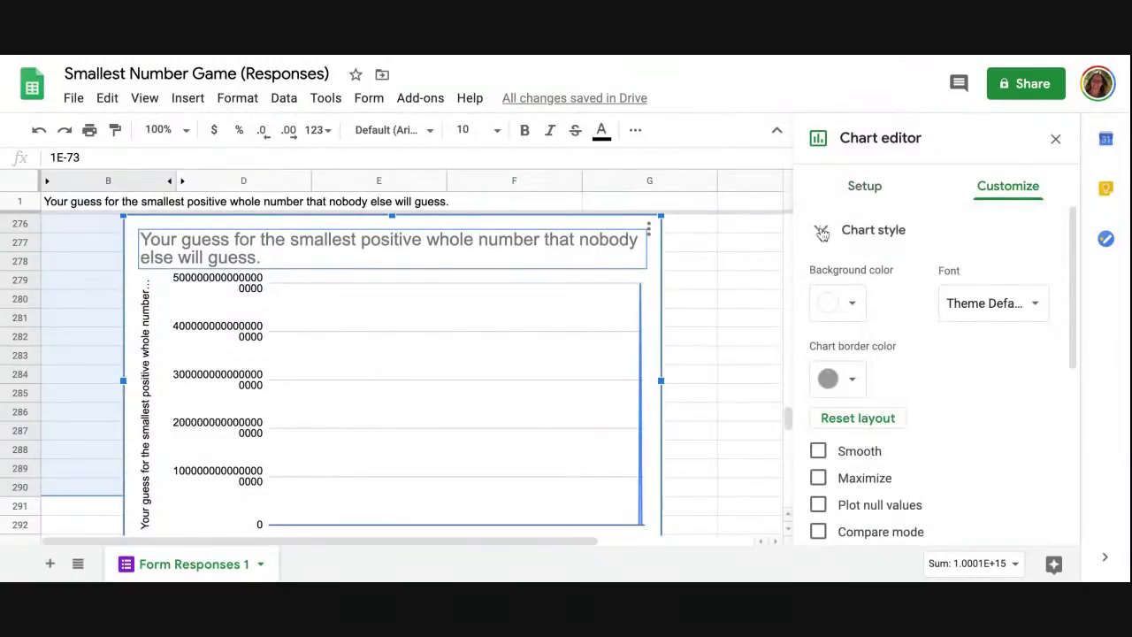
scroll(854, 344, down, 4)
scroll(890, 345, up, 3)
scroll(889, 345, up, 1)
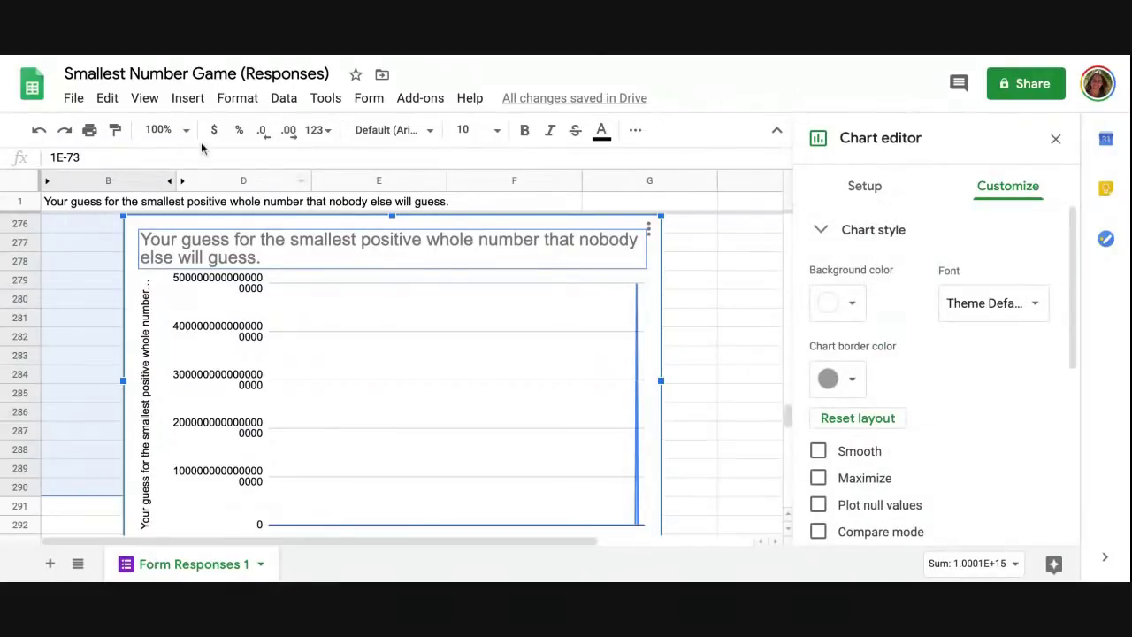
Step: Delete the line chart of the guesses from the sheet
click(108, 99)
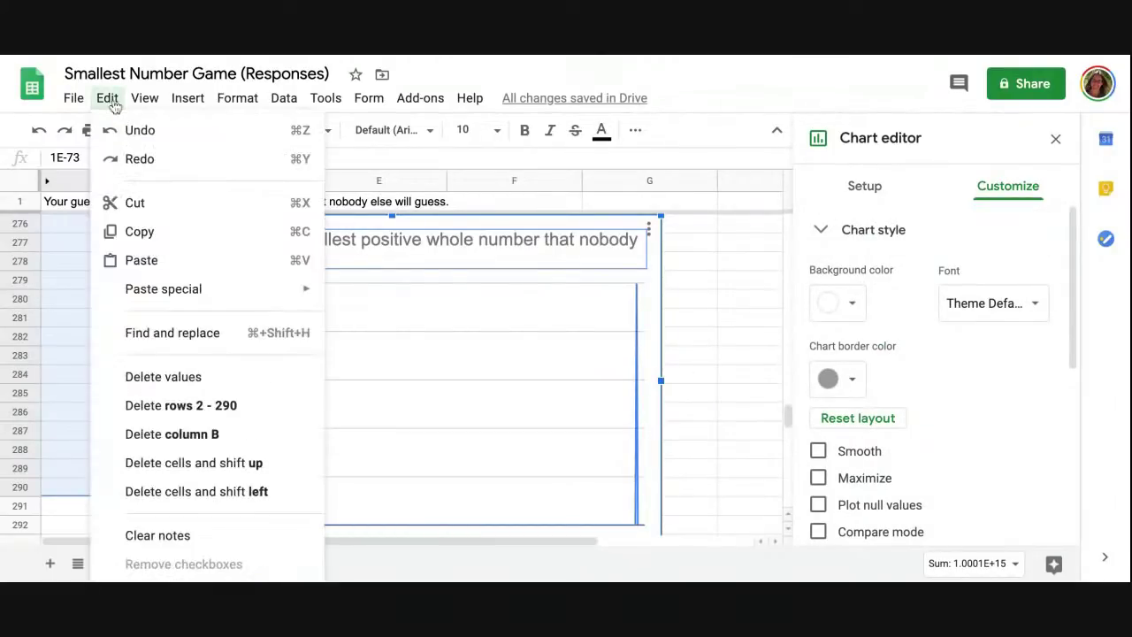
click(444, 283)
key(BackSpace)
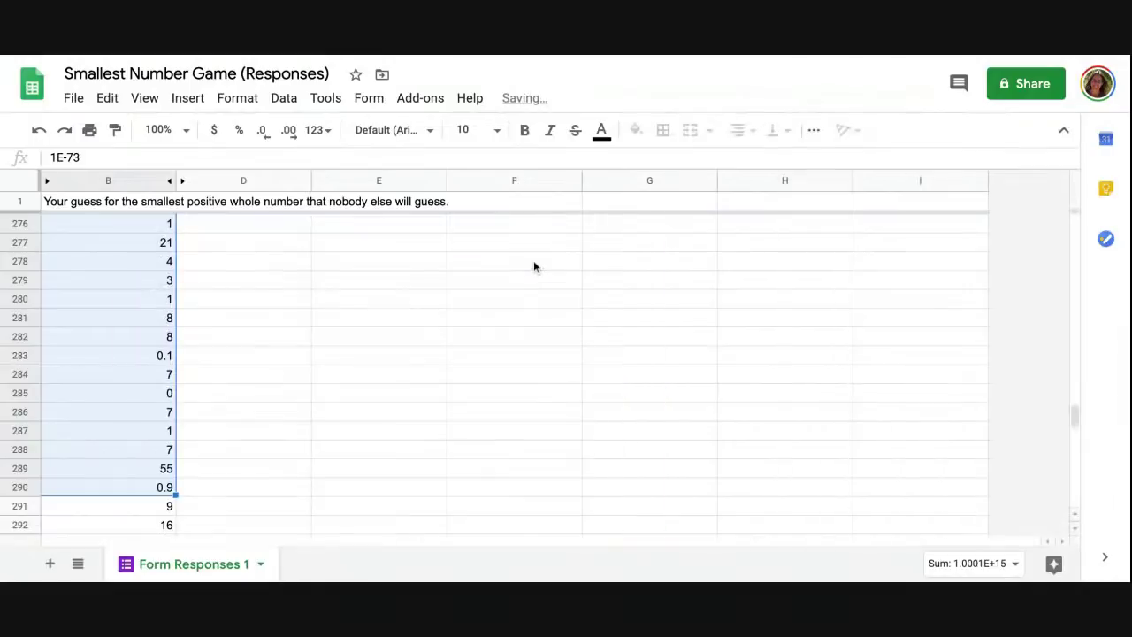
Step: Insert a new chart from the guesses in B2:B290 and change its type to a histogram chart
click(187, 98)
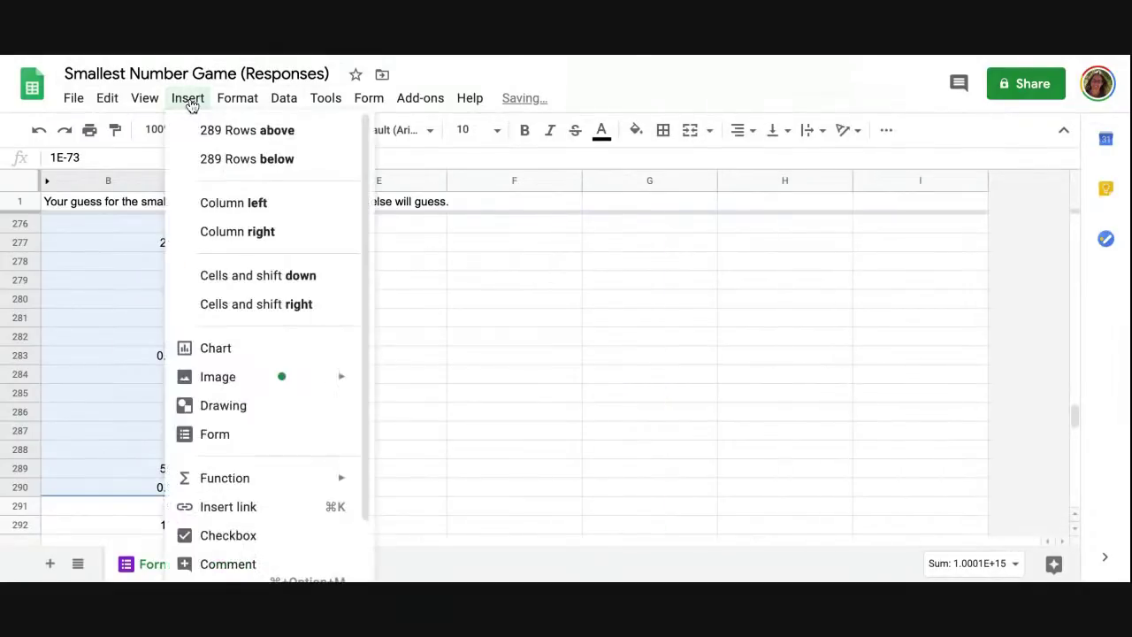
click(230, 348)
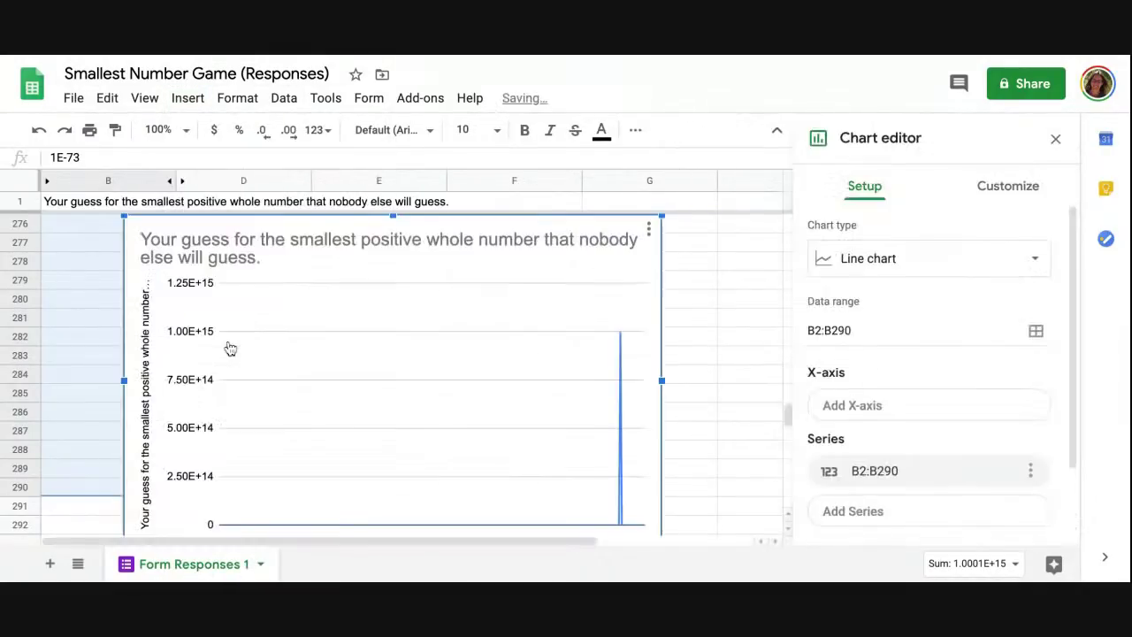
click(871, 265)
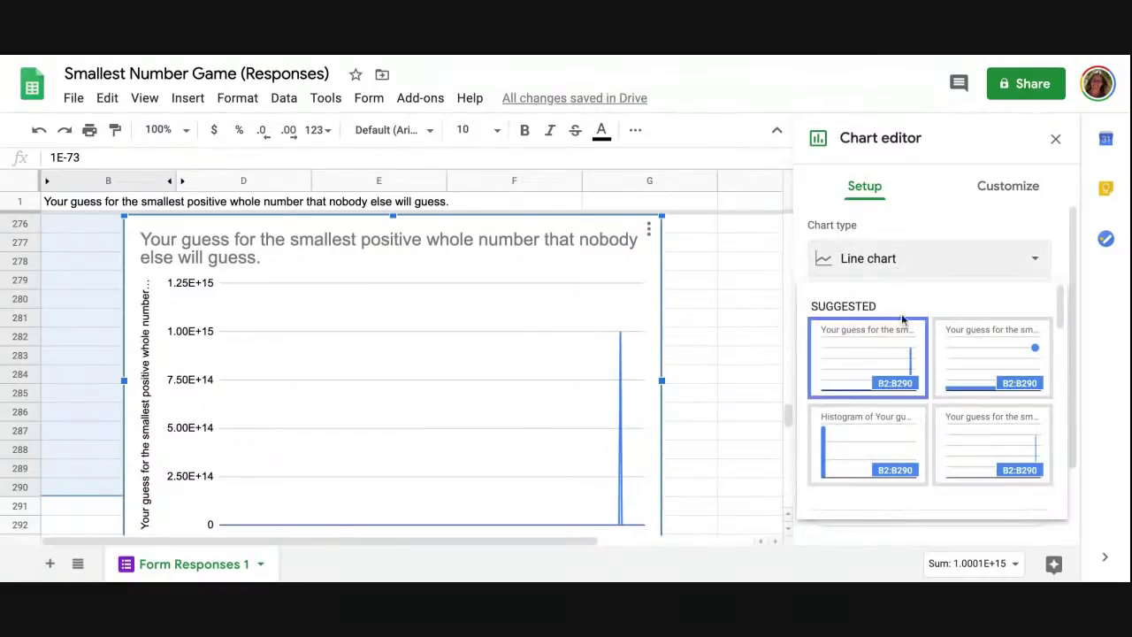
scroll(902, 336, down, 3)
click(1037, 258)
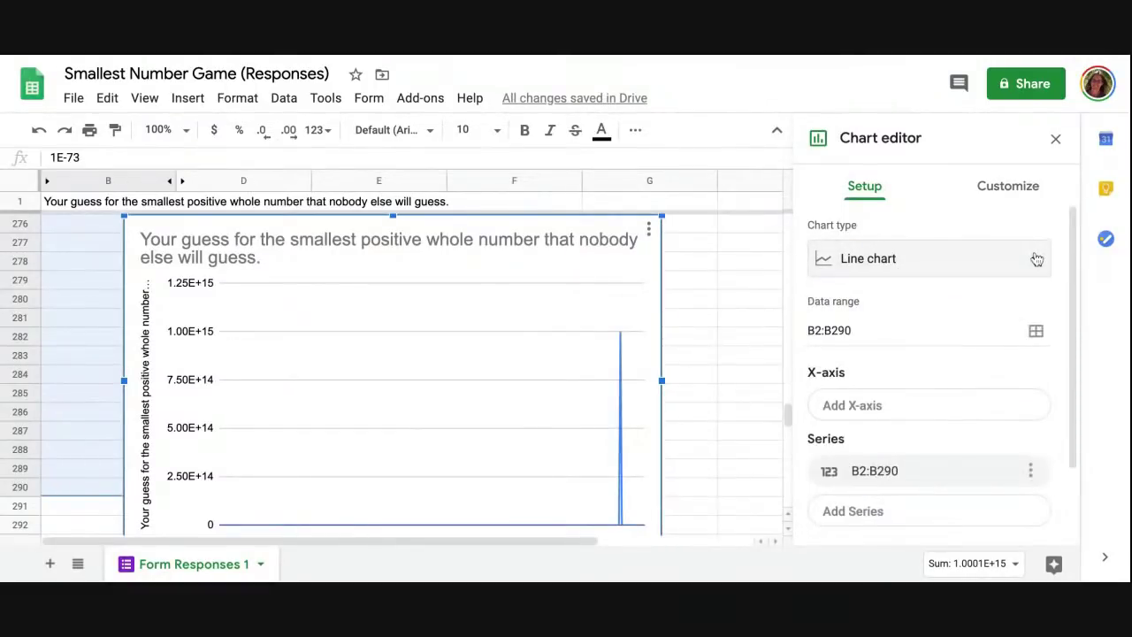
click(1037, 258)
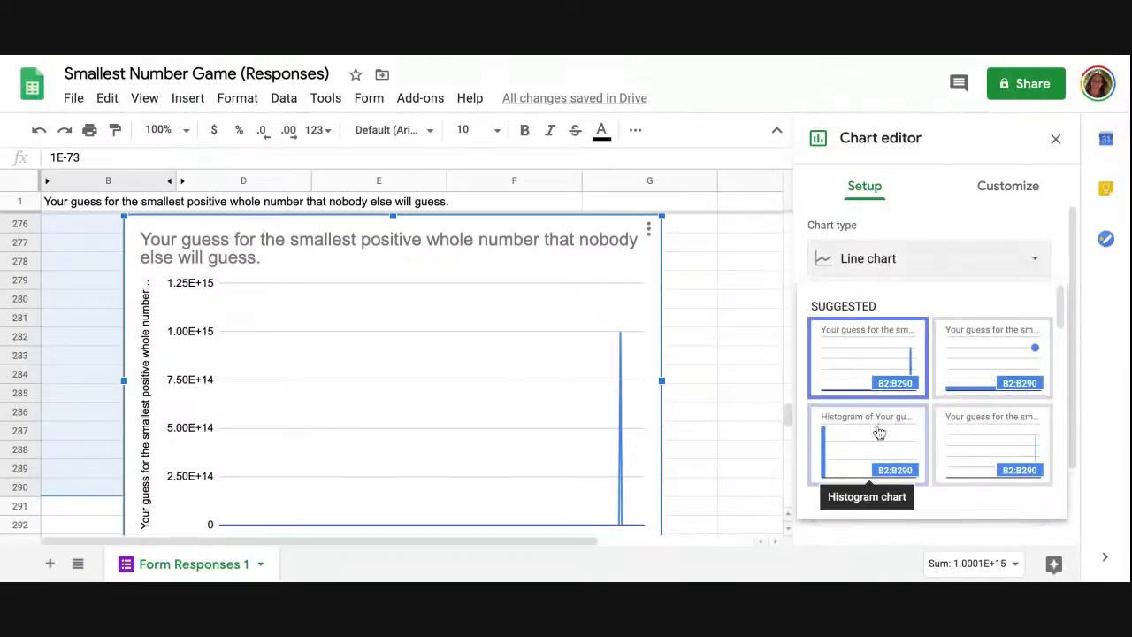
scroll(880, 432, down, 2)
scroll(880, 432, up, 1)
click(884, 386)
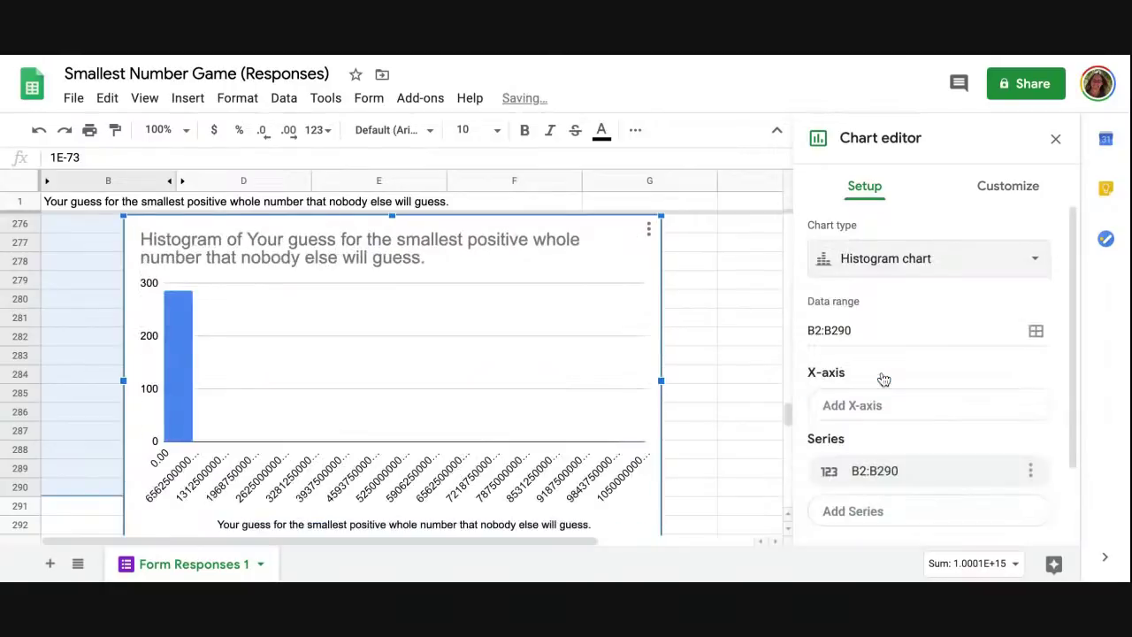
Step: Review the histogram's setup options and delete the histogram from the sheet
scroll(868, 428, down, 2)
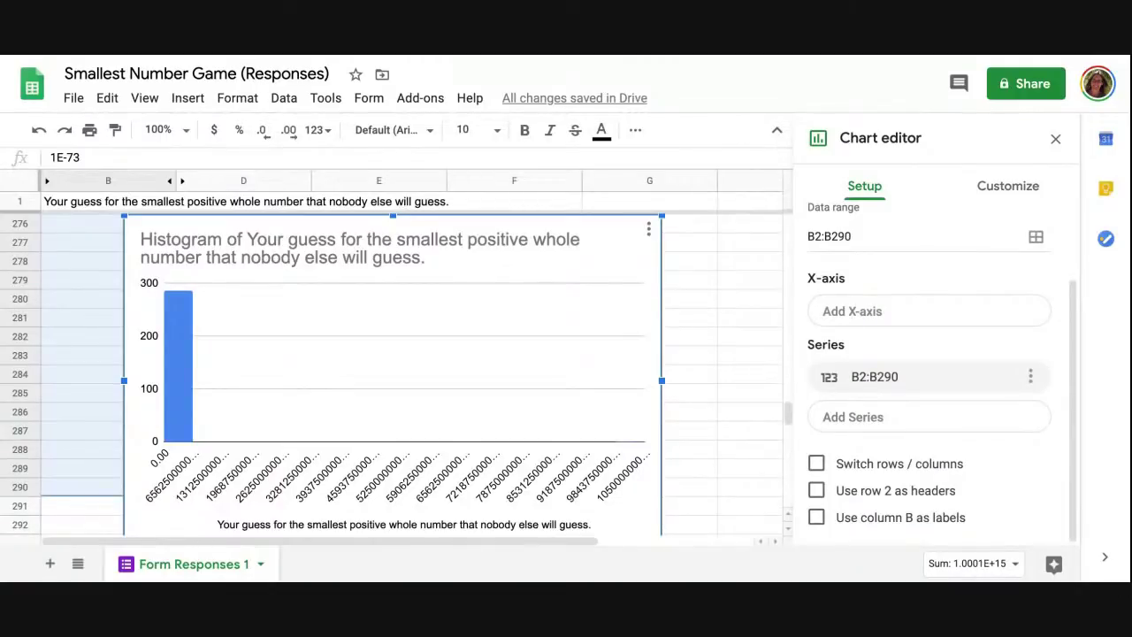
click(699, 324)
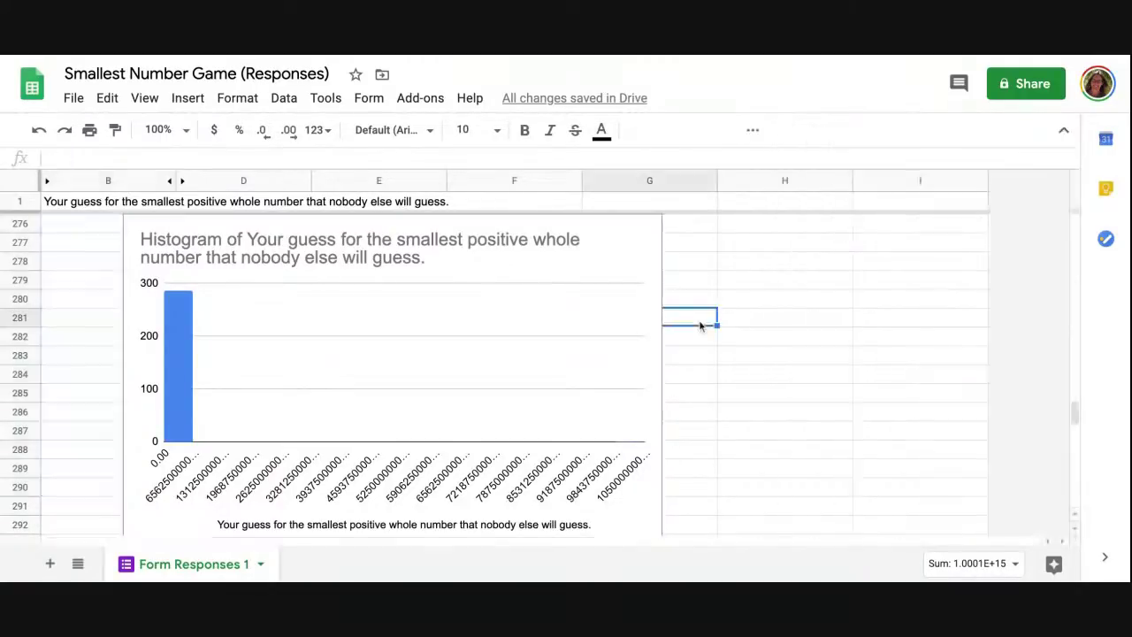
click(270, 254)
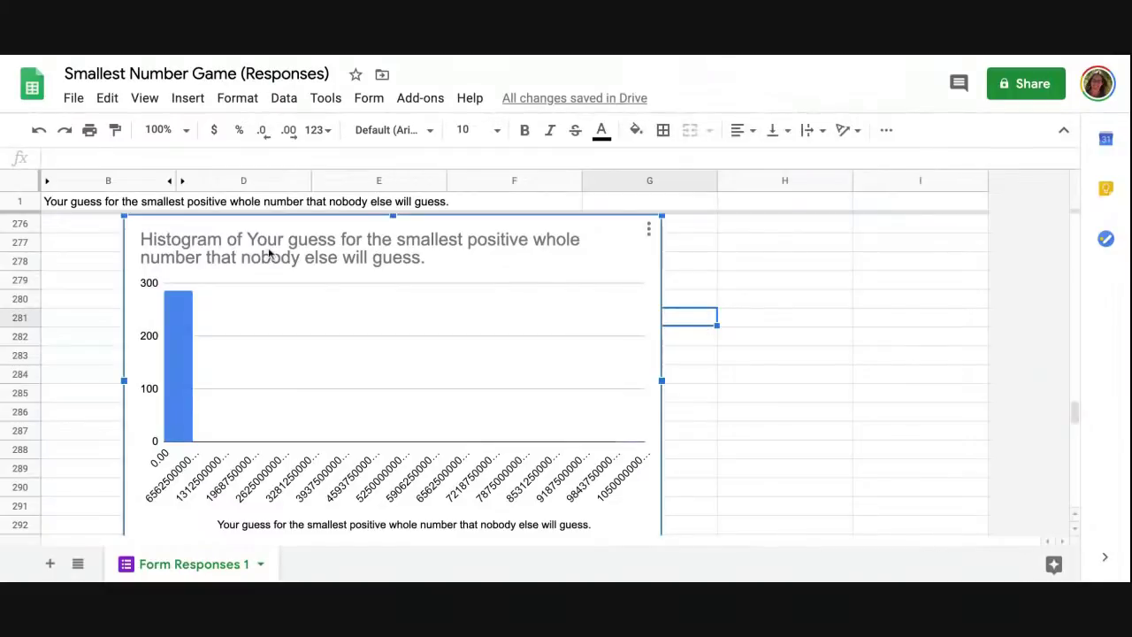
key(Delete)
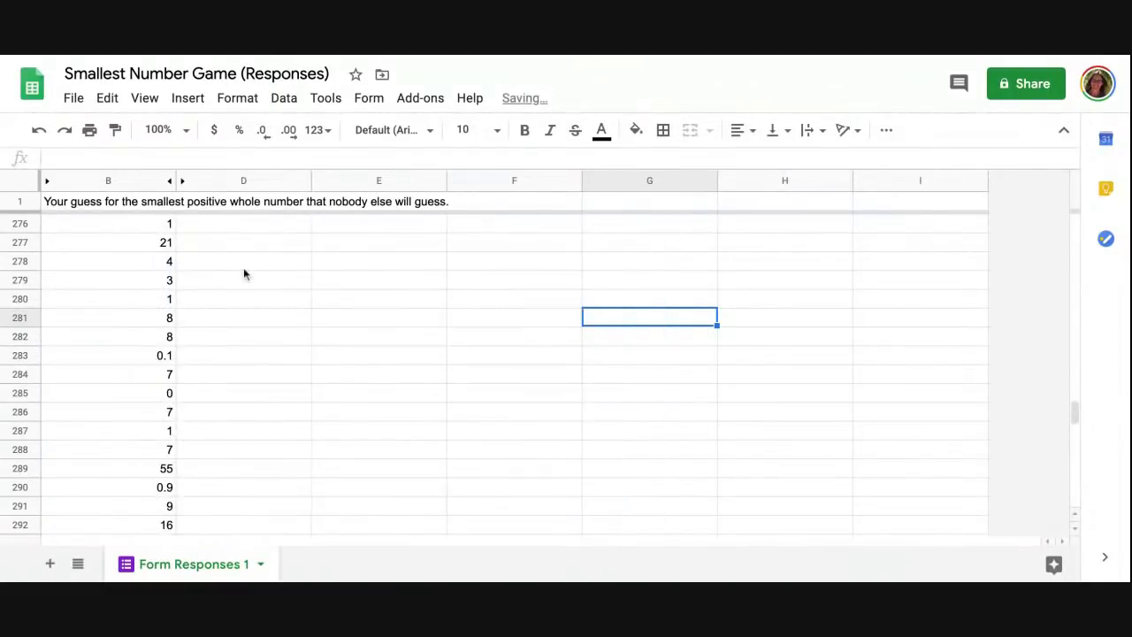
Step: Select the guesses in column B from B309 upward
scroll(151, 527, down, 9)
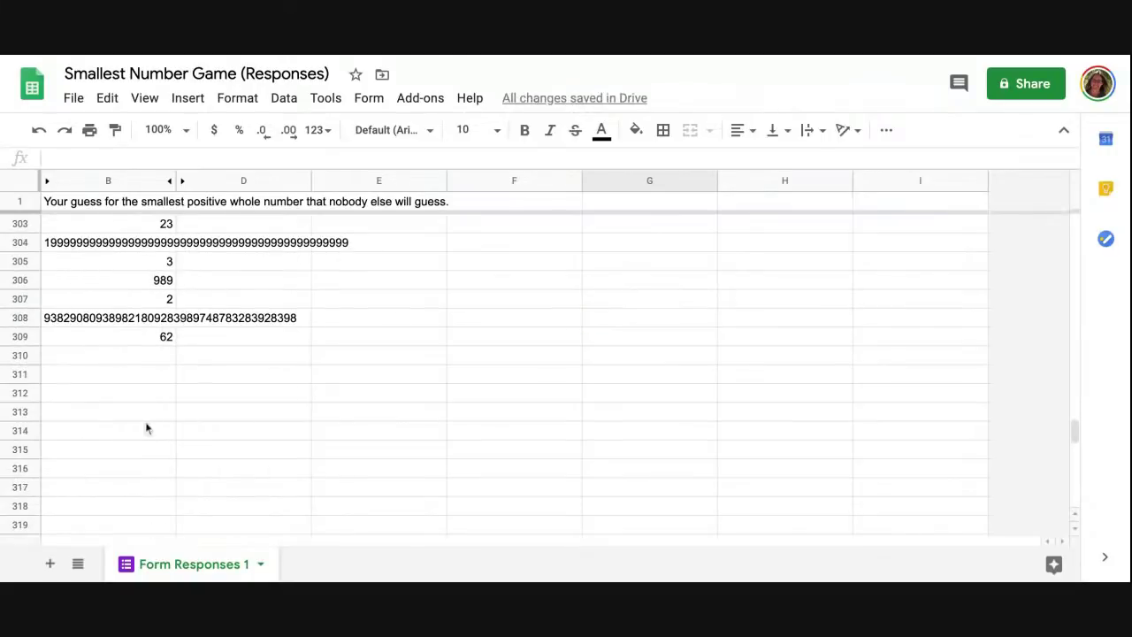
click(158, 336)
key(ctrl+shift+Up)
scroll(157, 337, up, 20)
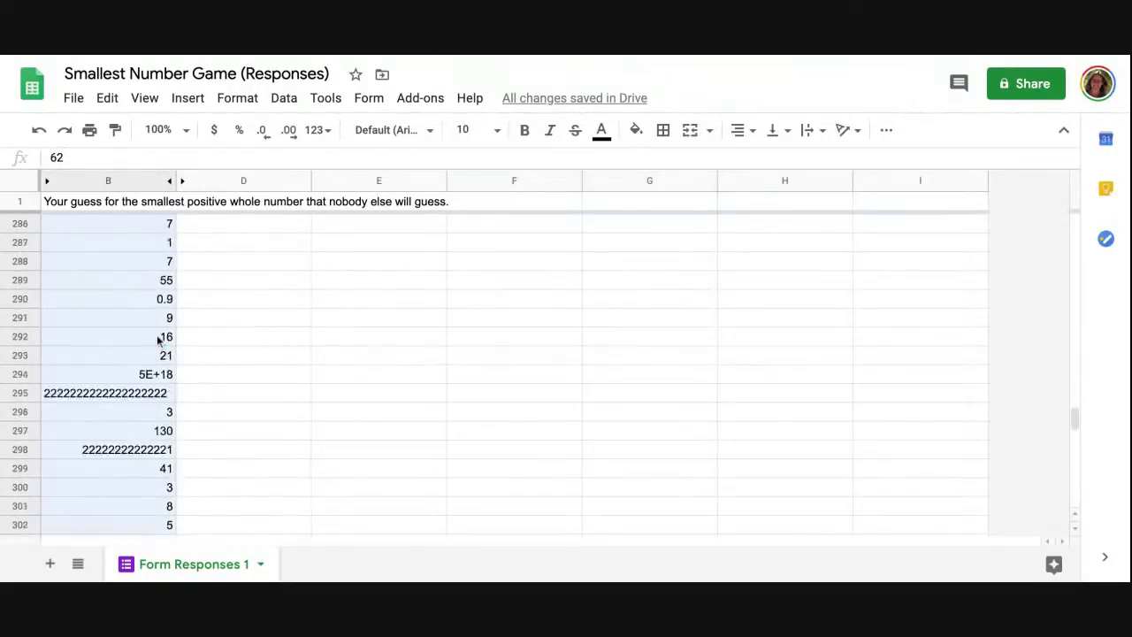
scroll(158, 339, up, 20)
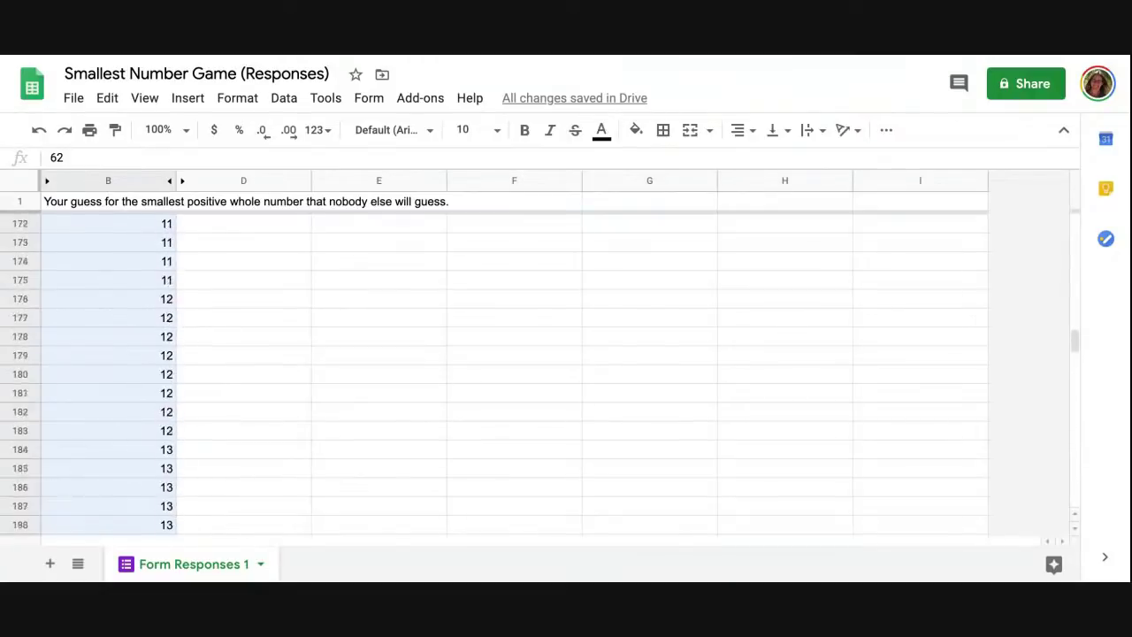
scroll(157, 339, up, 20)
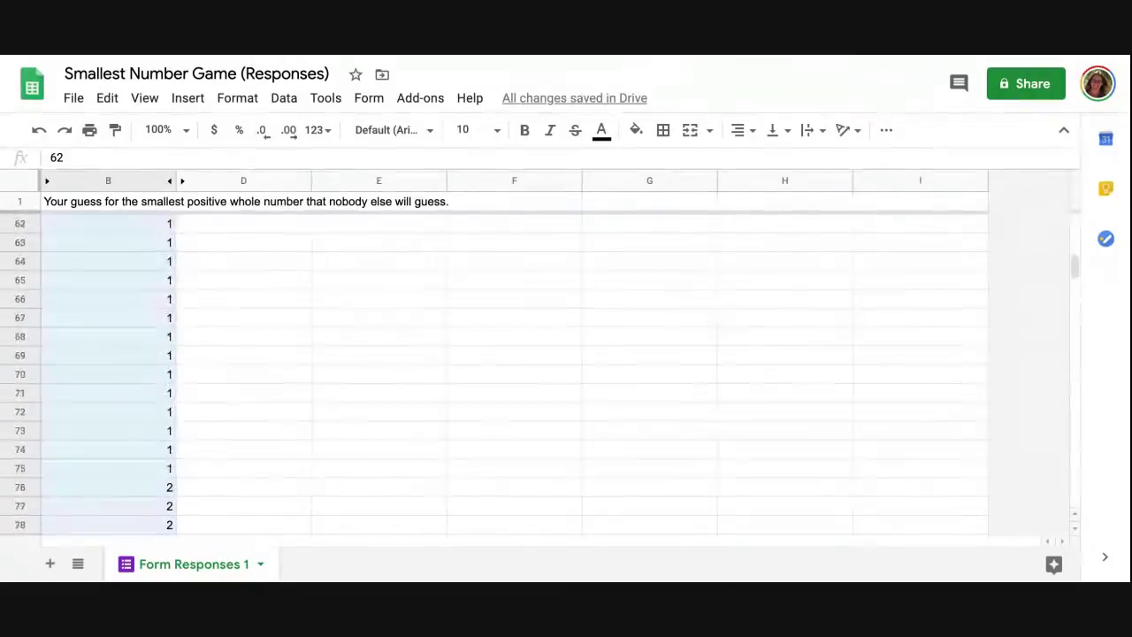
Step: Enter the formula =MIN(B48,300) in cell D48 to cap the neighbouring guess at 300
click(284, 227)
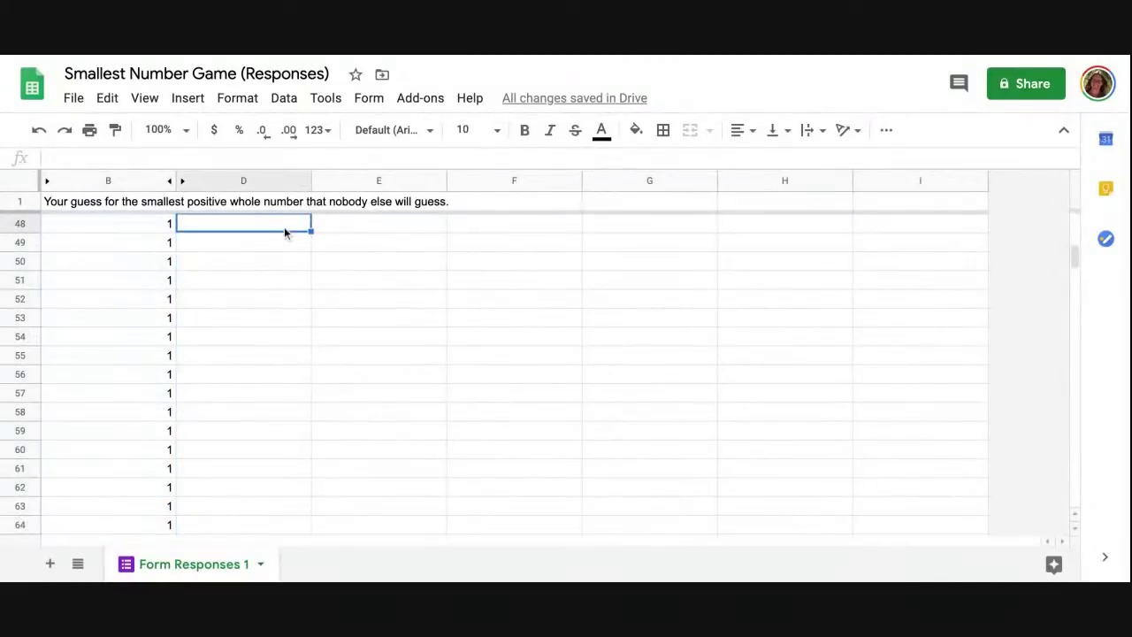
text(=)
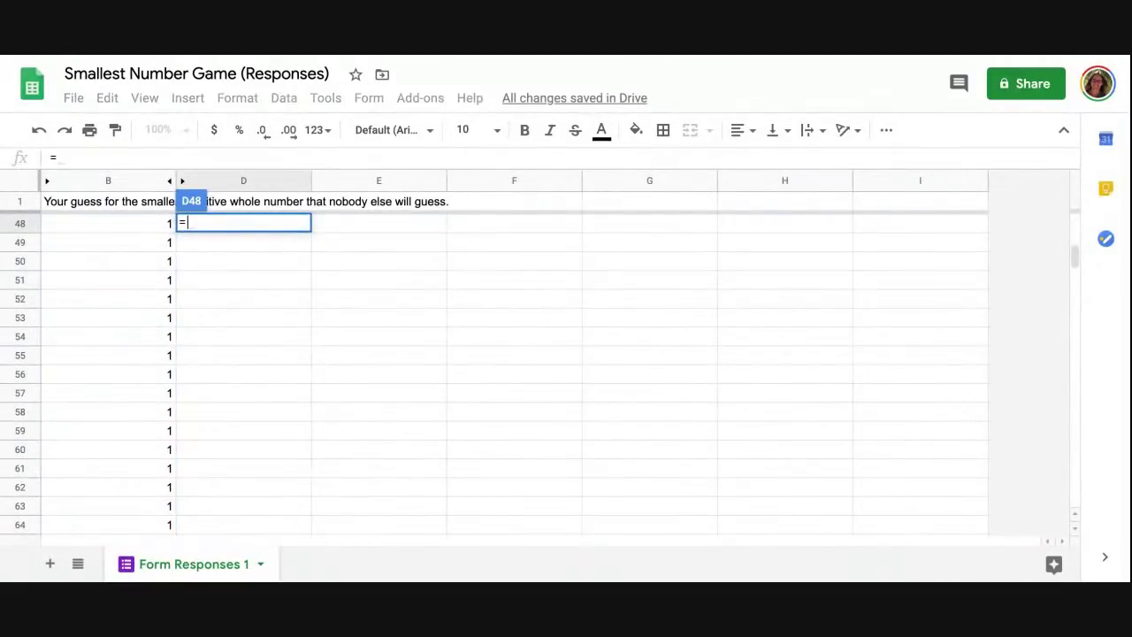
text(min)
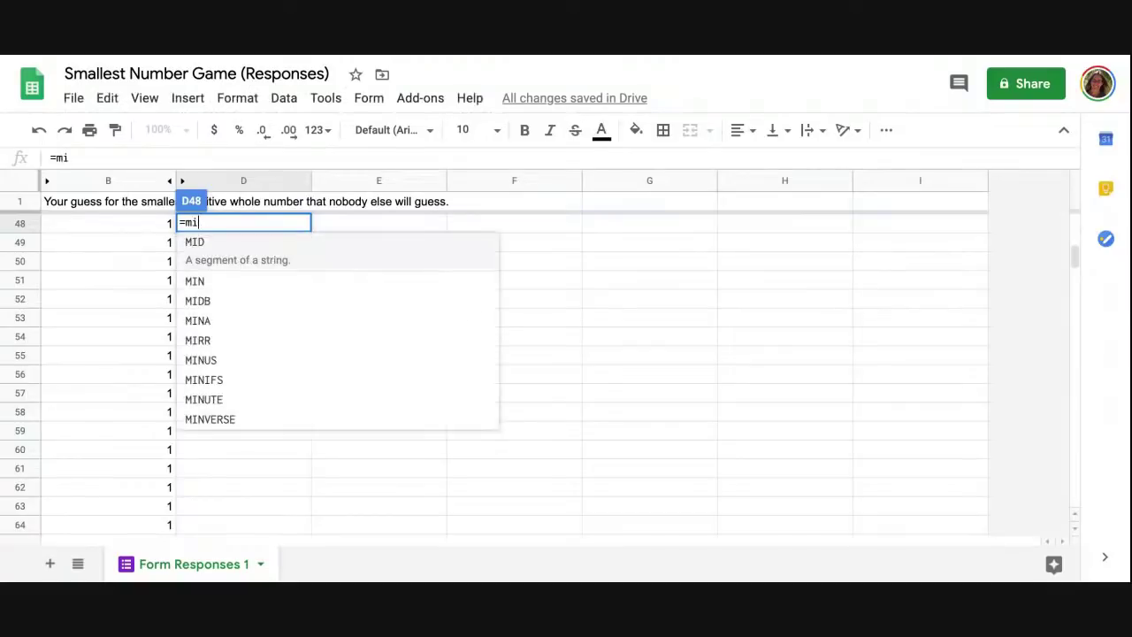
click(221, 248)
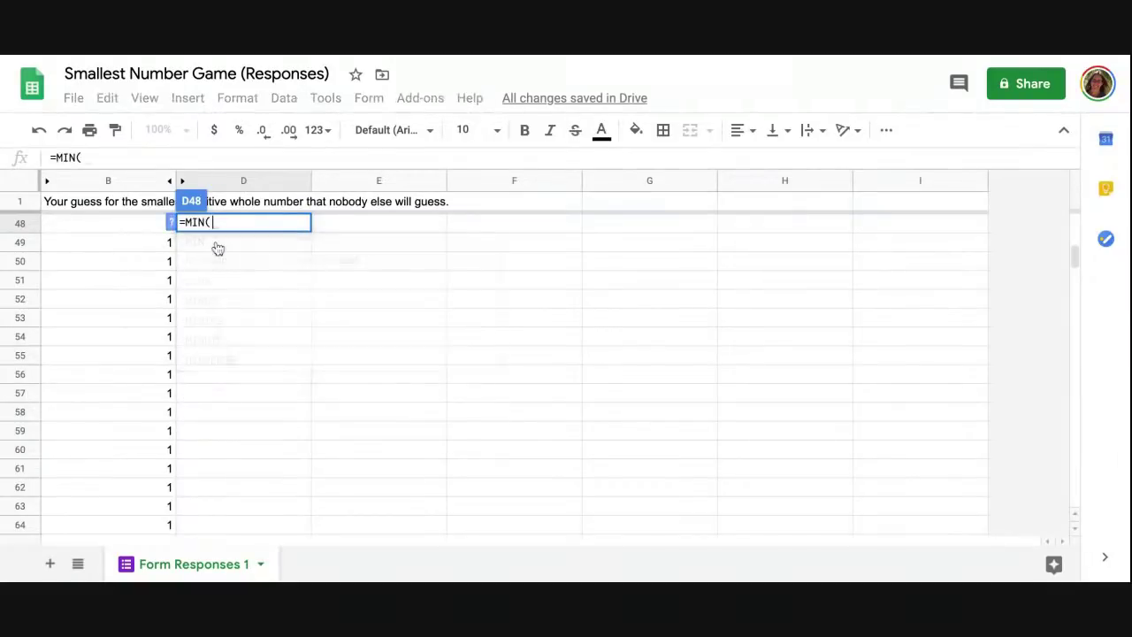
click(151, 223)
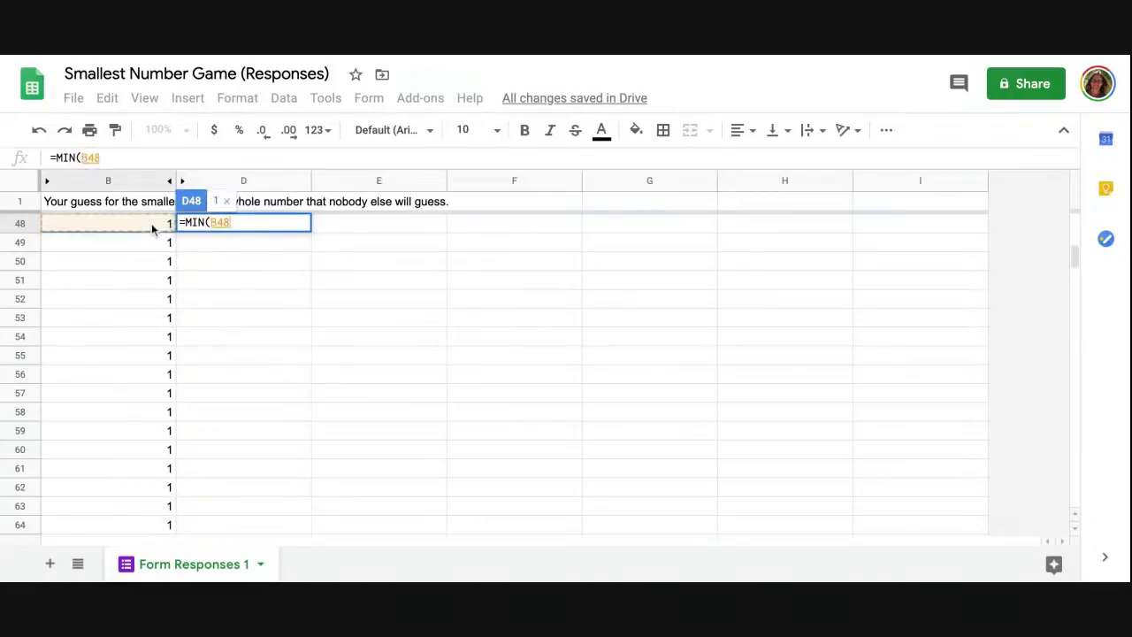
text(,)
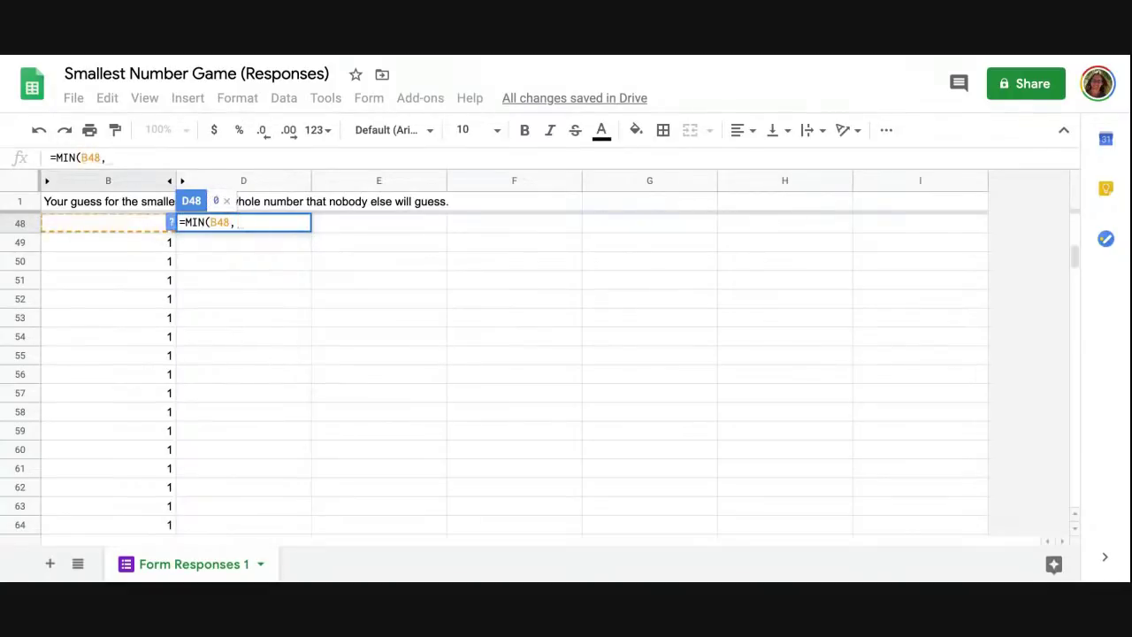
text(300)
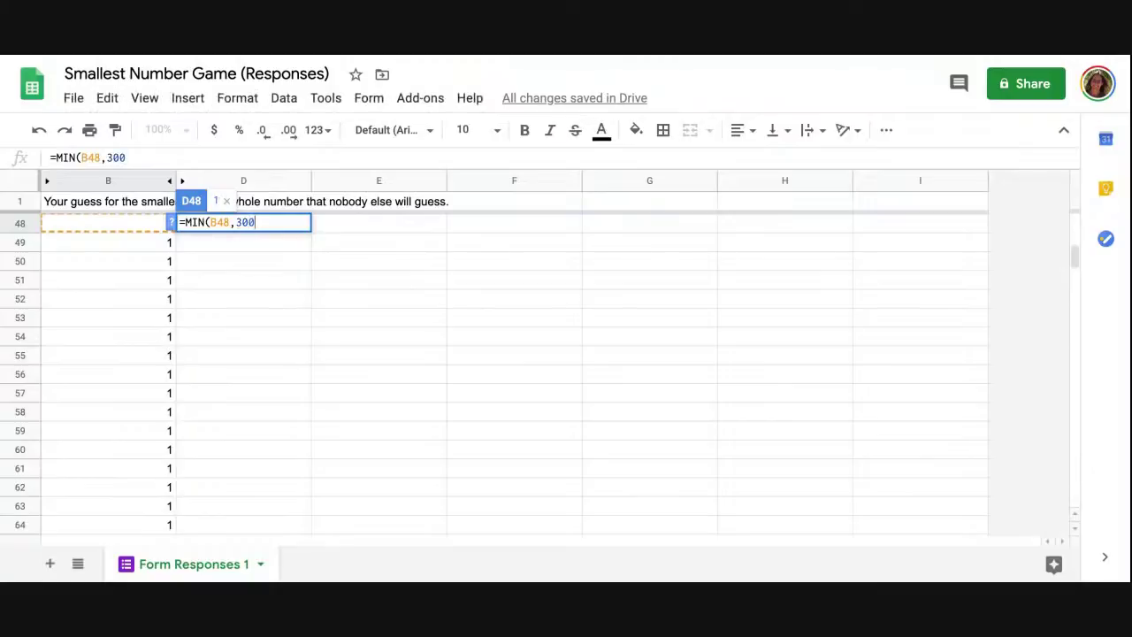
text())
key(Return)
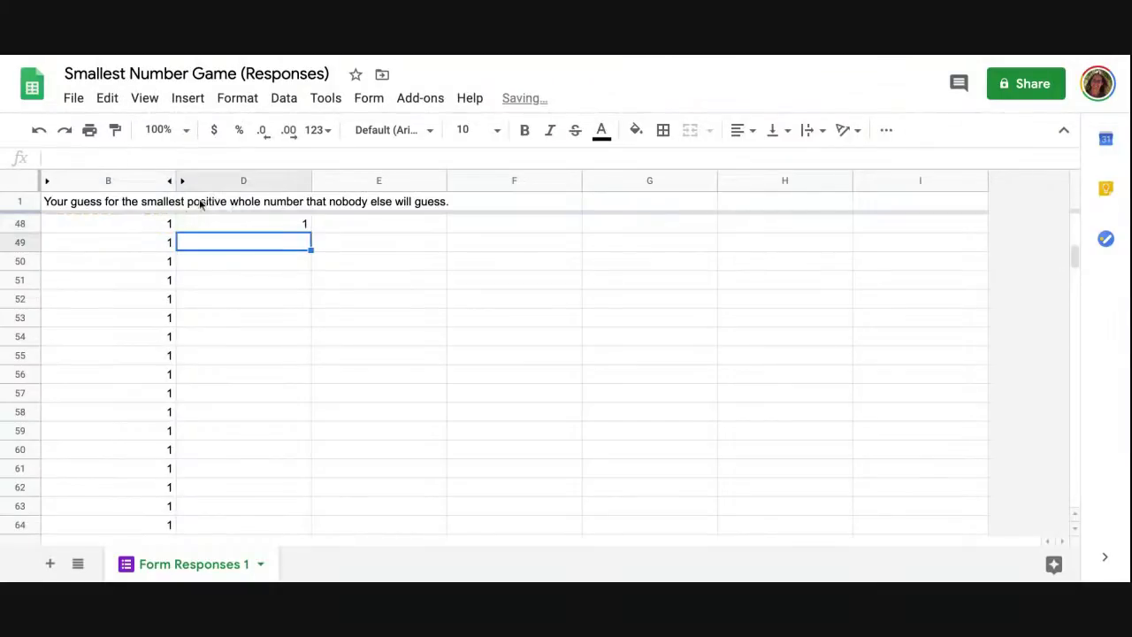
Step: Fill the capping formula from D48 down column D alongside the remaining guesses, past row 309
click(248, 222)
drag(311, 231, 310, 534)
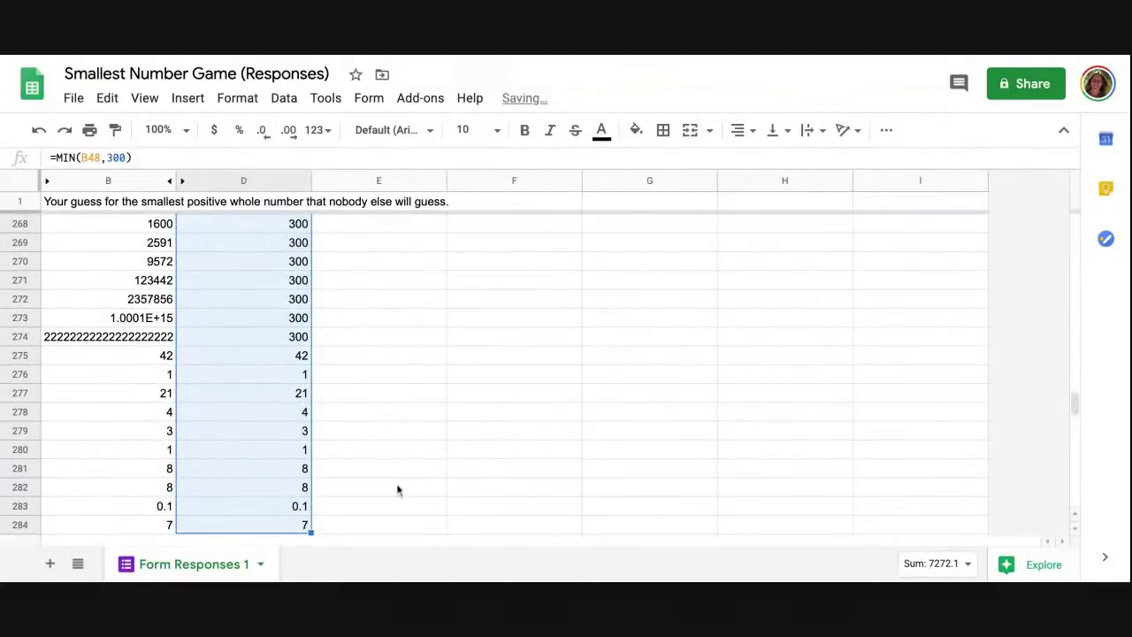
scroll(241, 428, down, 2)
drag(311, 405, 310, 534)
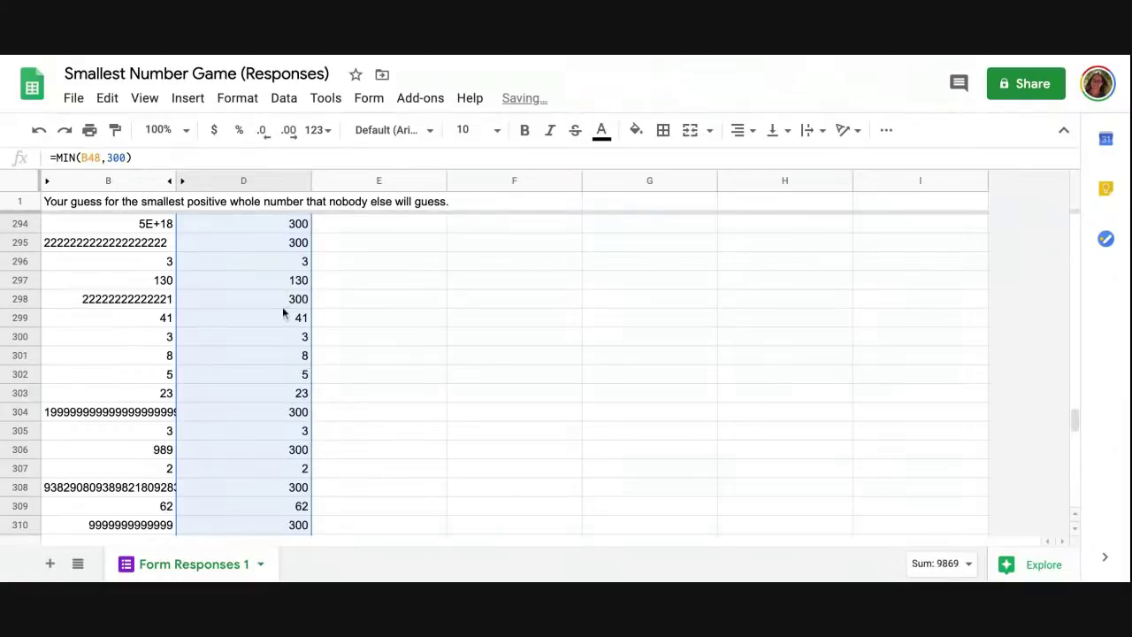
Step: Fill the capping formula from D48 upward through D43
scroll(284, 316, up, 20)
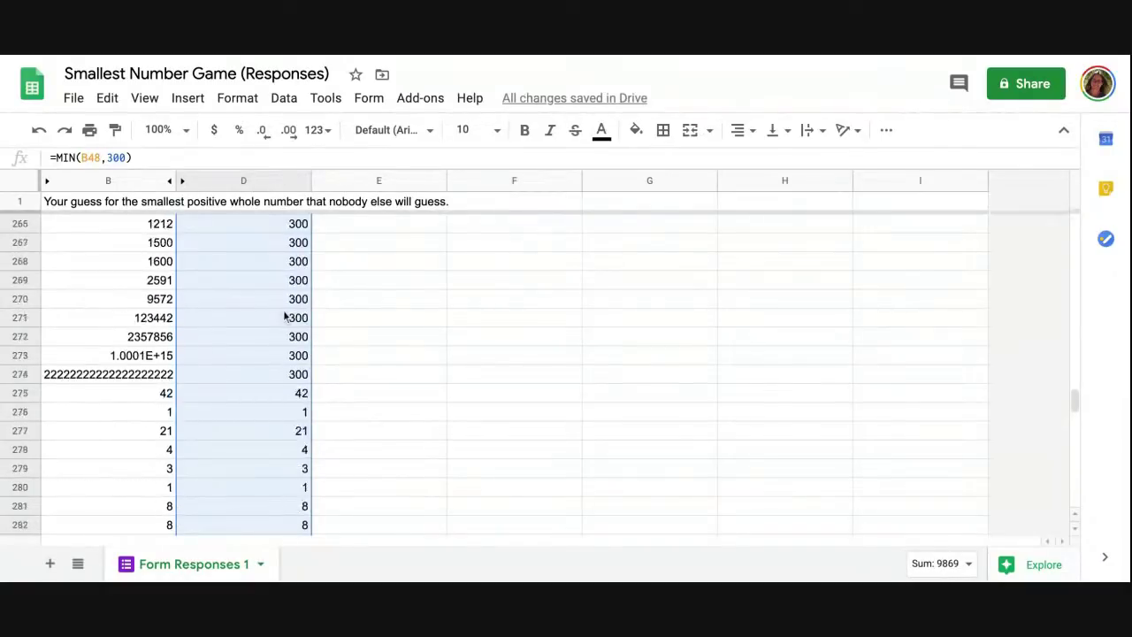
scroll(530, 372, up, 12)
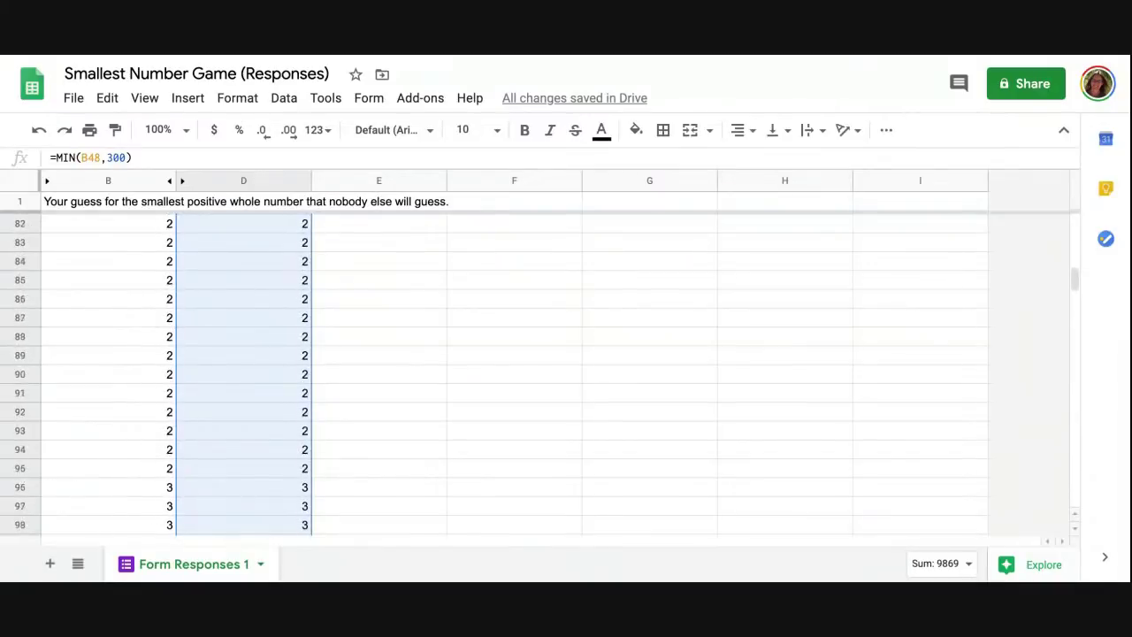
click(298, 298)
click(308, 313)
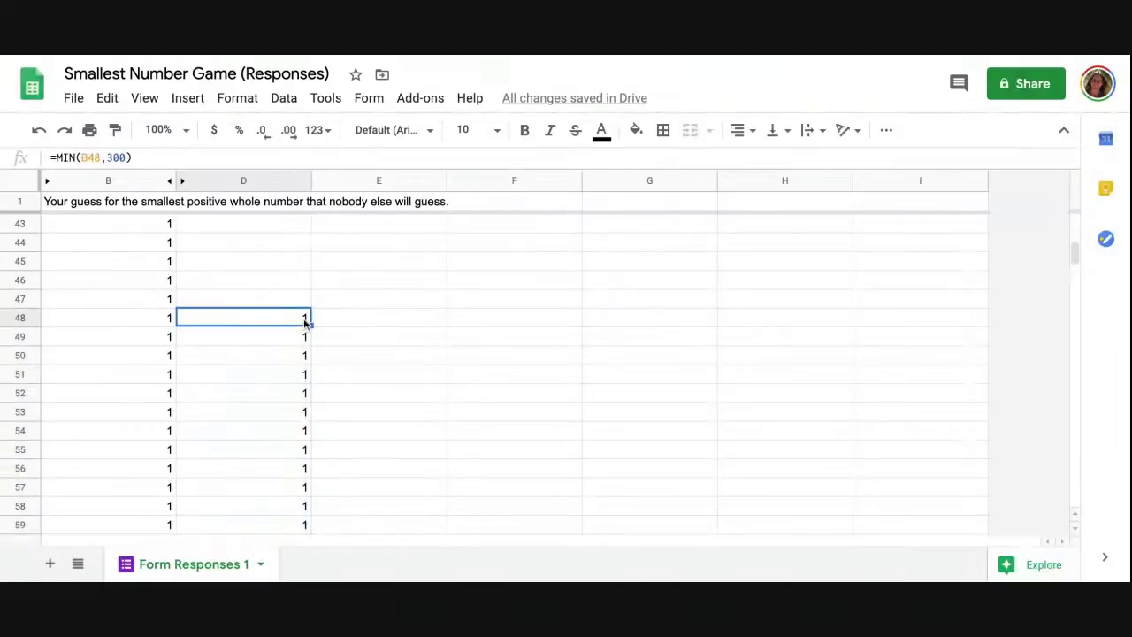
drag(310, 324, 305, 223)
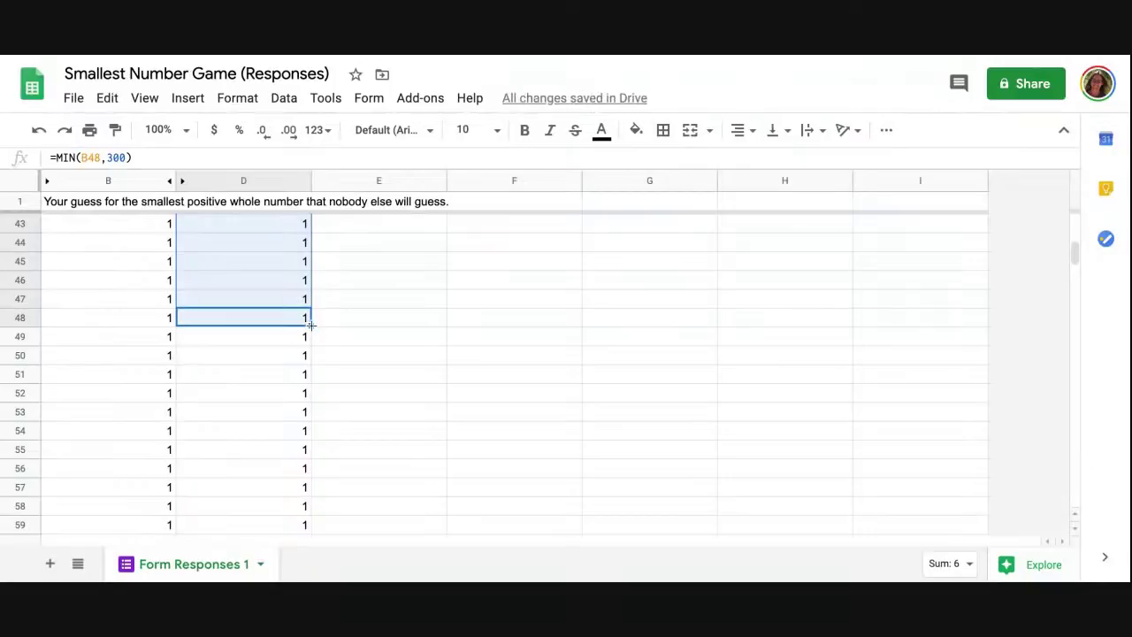
Step: Insert a chart of all capped guesses in column D and change its type to a histogram
click(246, 241)
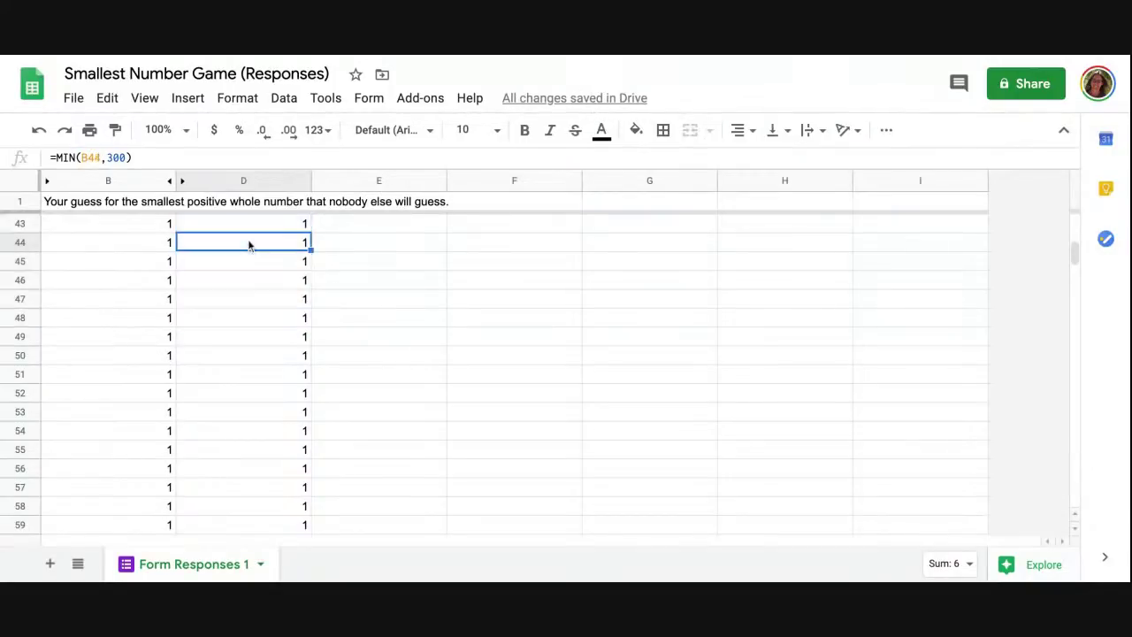
click(268, 181)
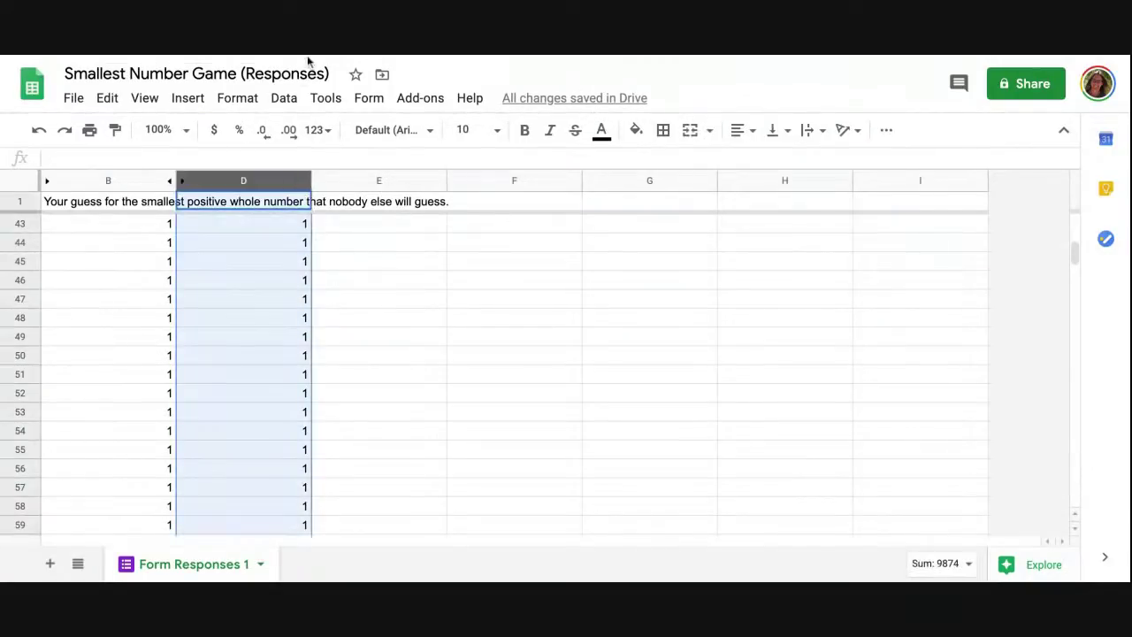
click(187, 98)
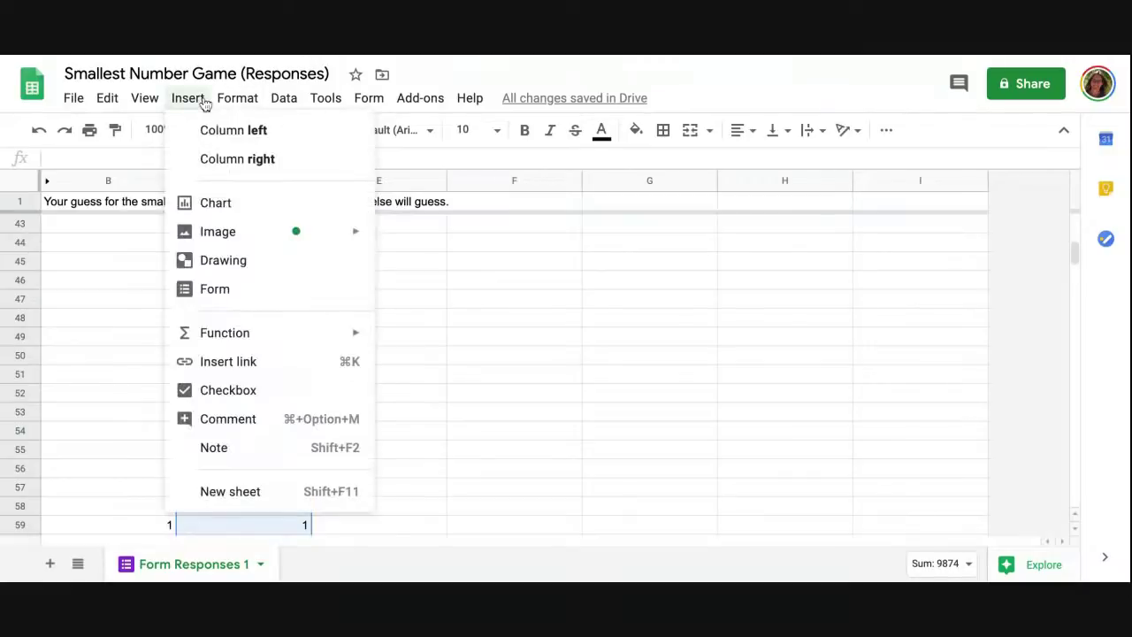
click(219, 202)
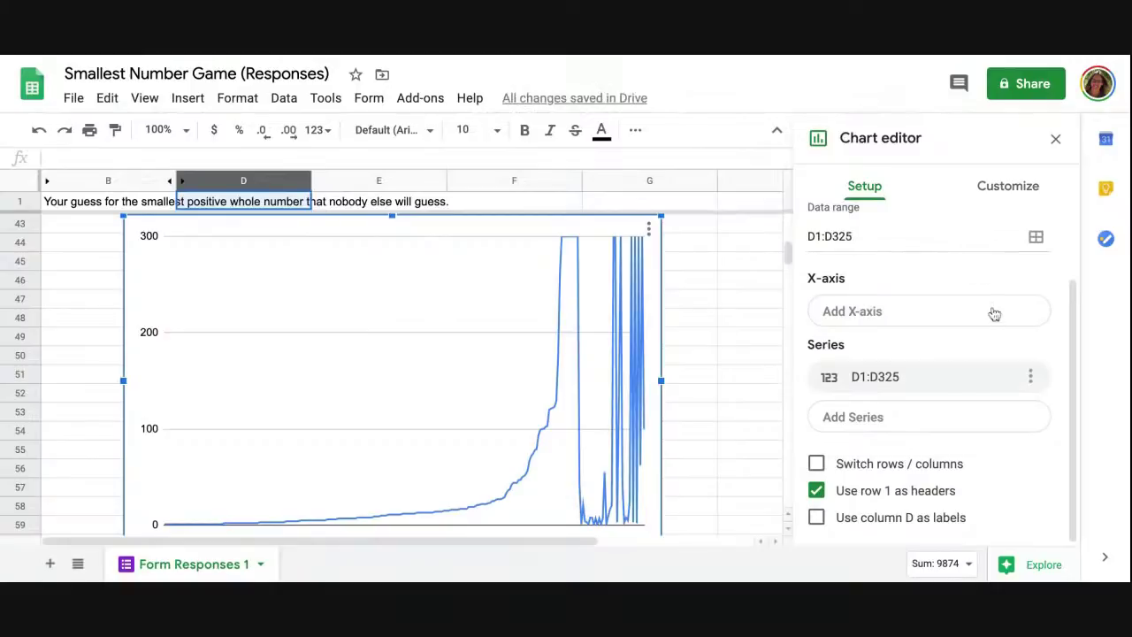
scroll(994, 315, up, 1)
click(1024, 261)
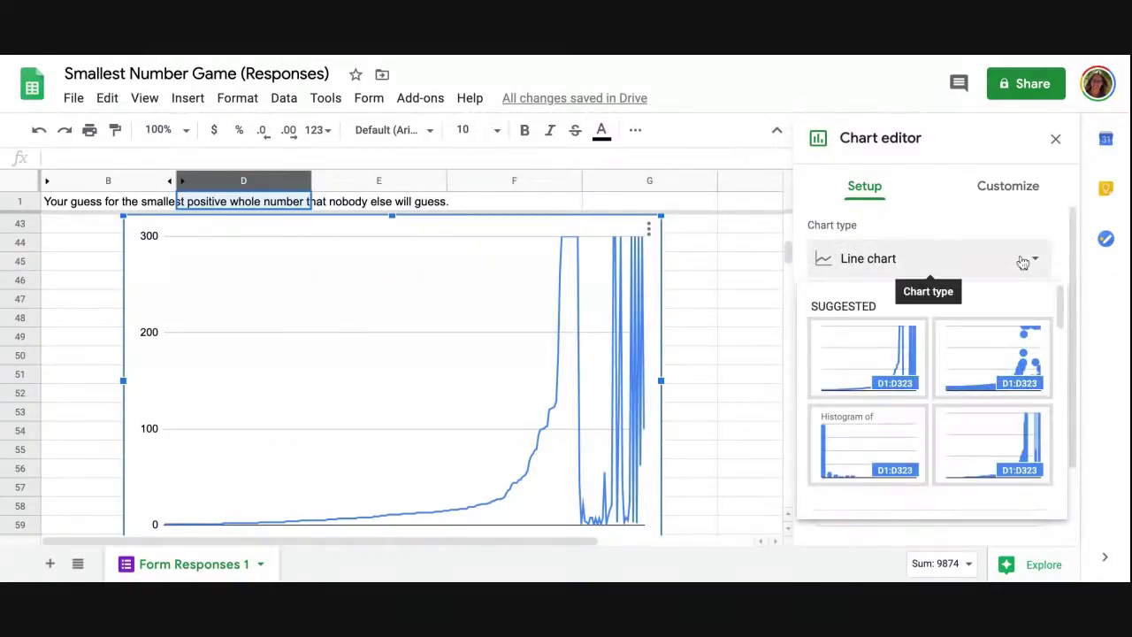
click(883, 446)
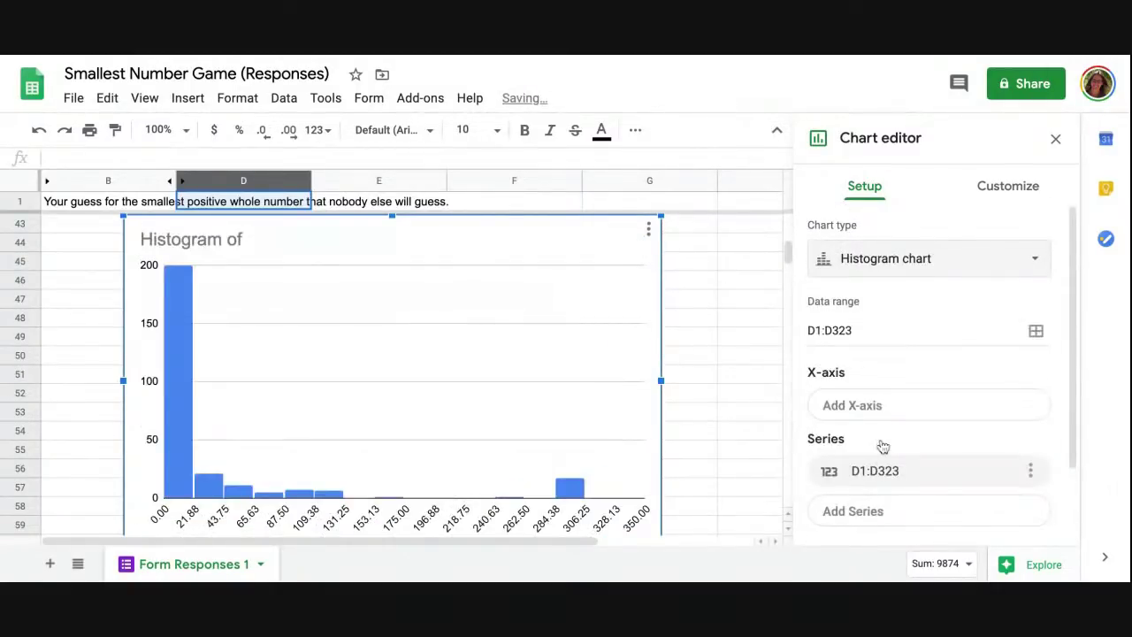
Step: Examine the histogram's customization options for titles, legend and the horizontal and vertical axes
scroll(883, 433, down, 2)
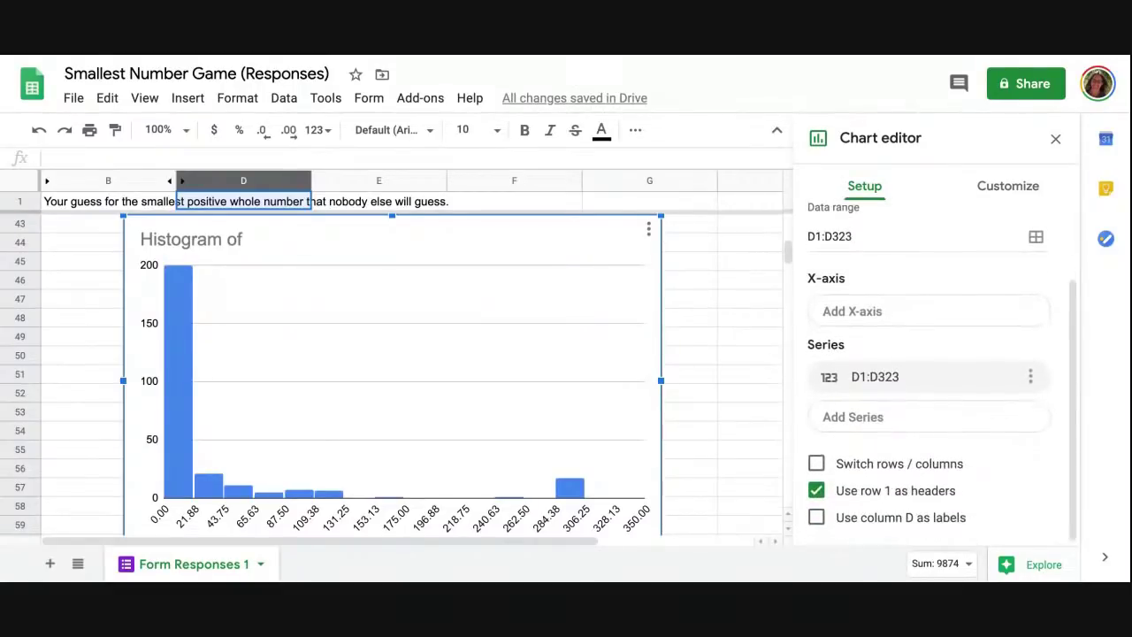
click(1007, 187)
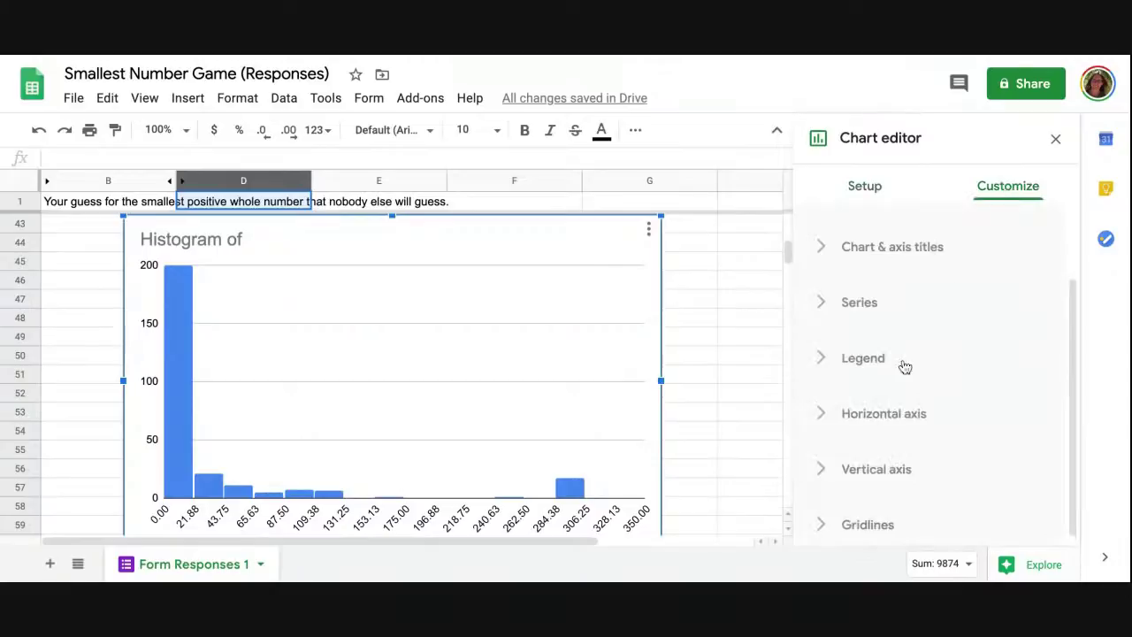
scroll(833, 319, down, 1)
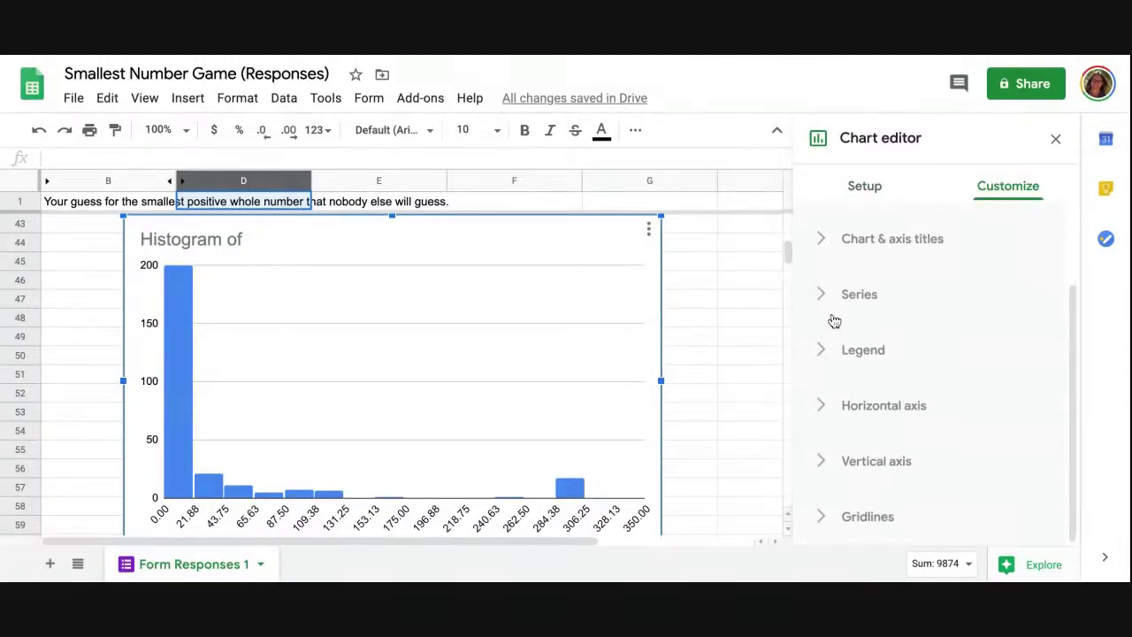
click(827, 253)
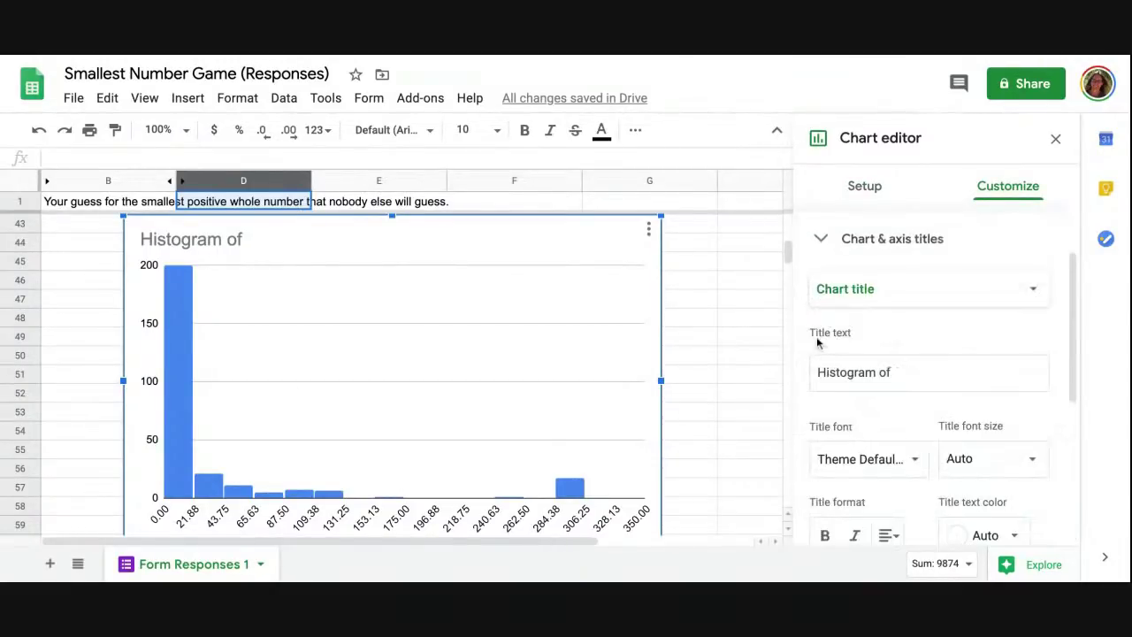
scroll(818, 343, down, 3)
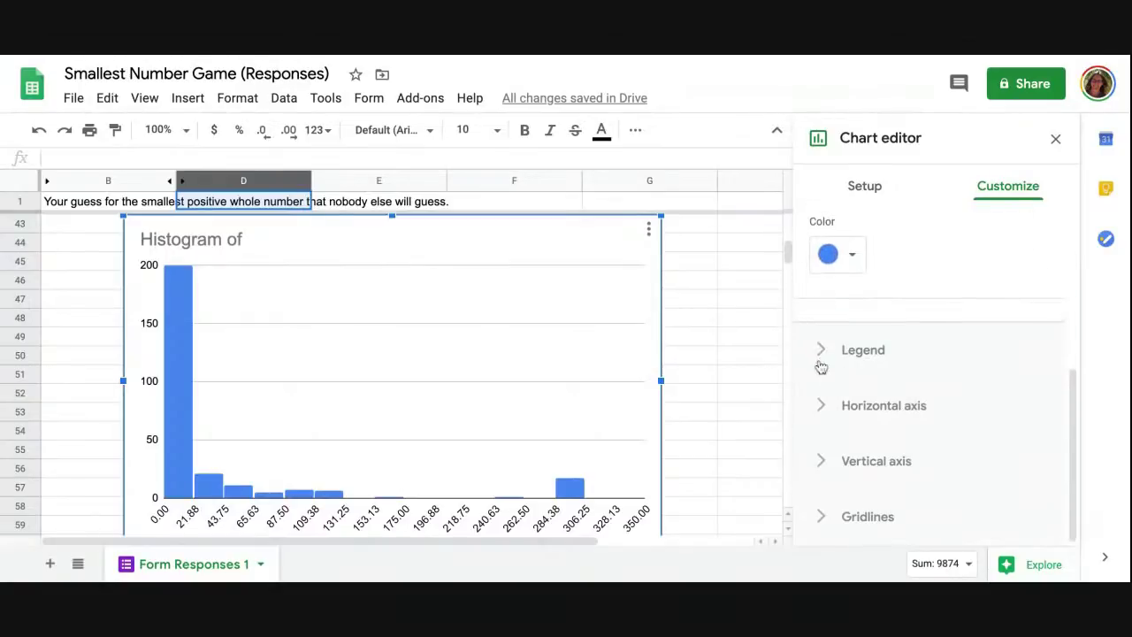
click(822, 348)
click(823, 437)
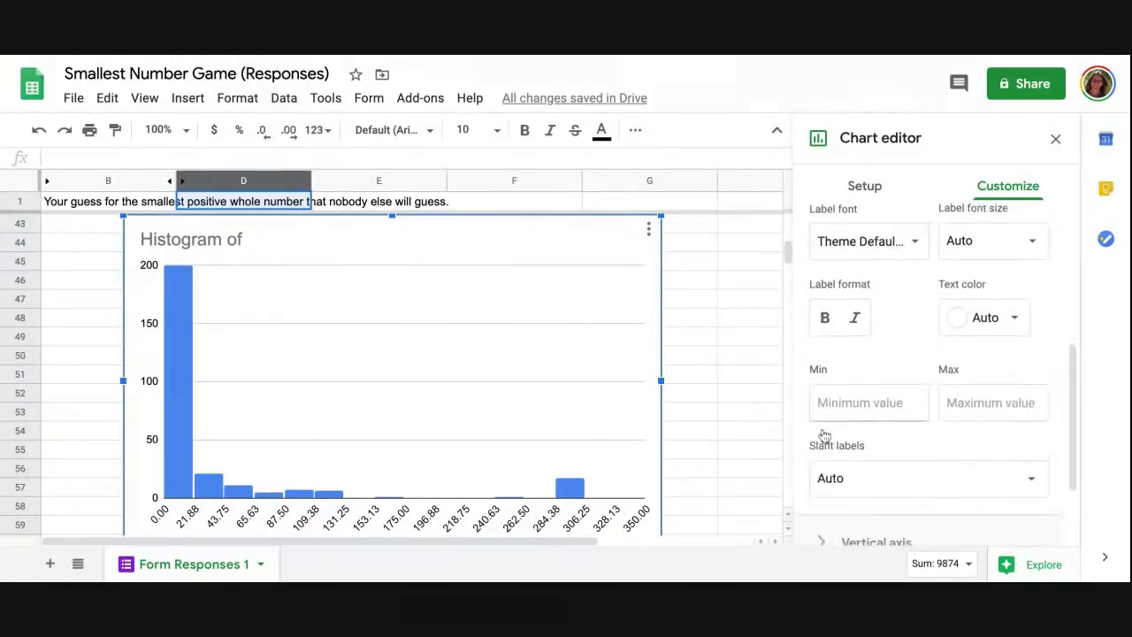
click(821, 463)
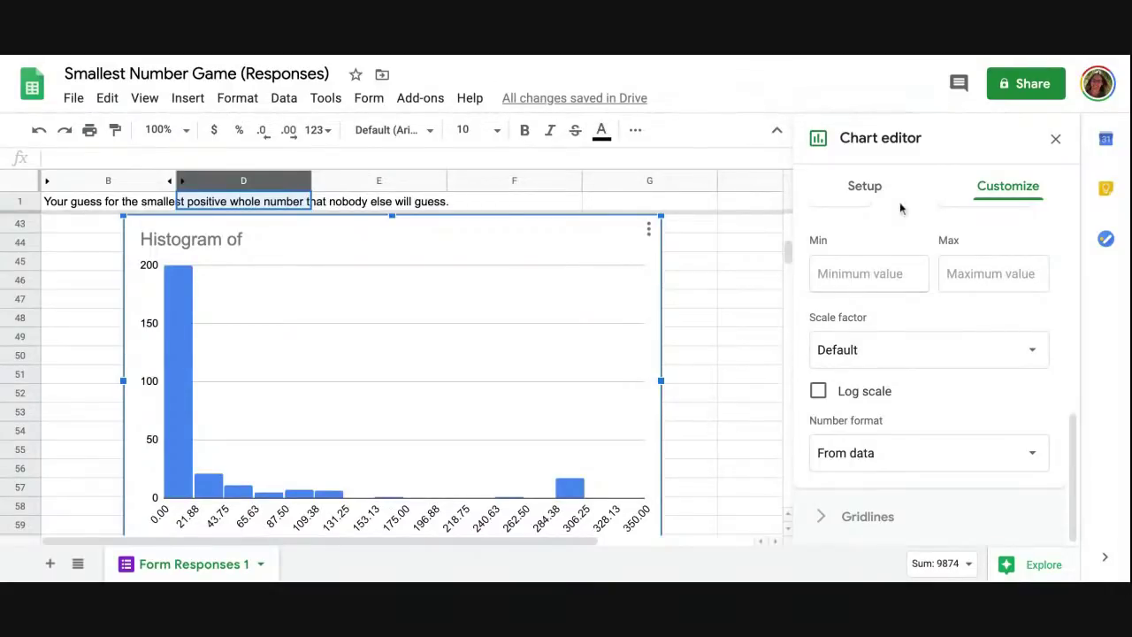
scroll(919, 250, up, 10)
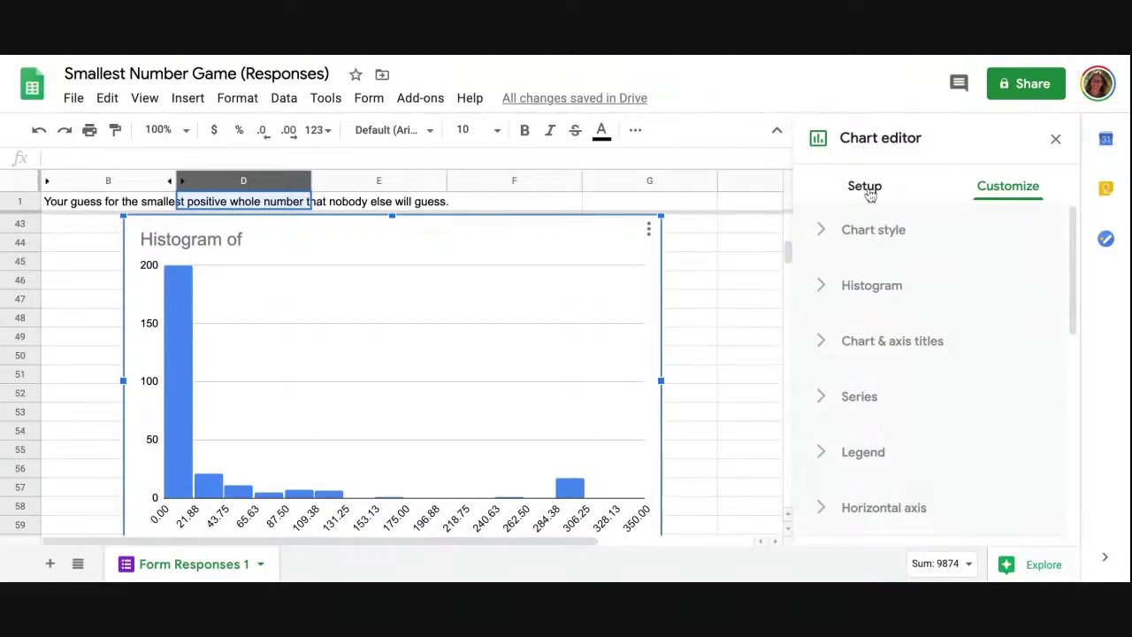
scroll(874, 346, down, 5)
scroll(874, 347, up, 2)
scroll(872, 348, down, 3)
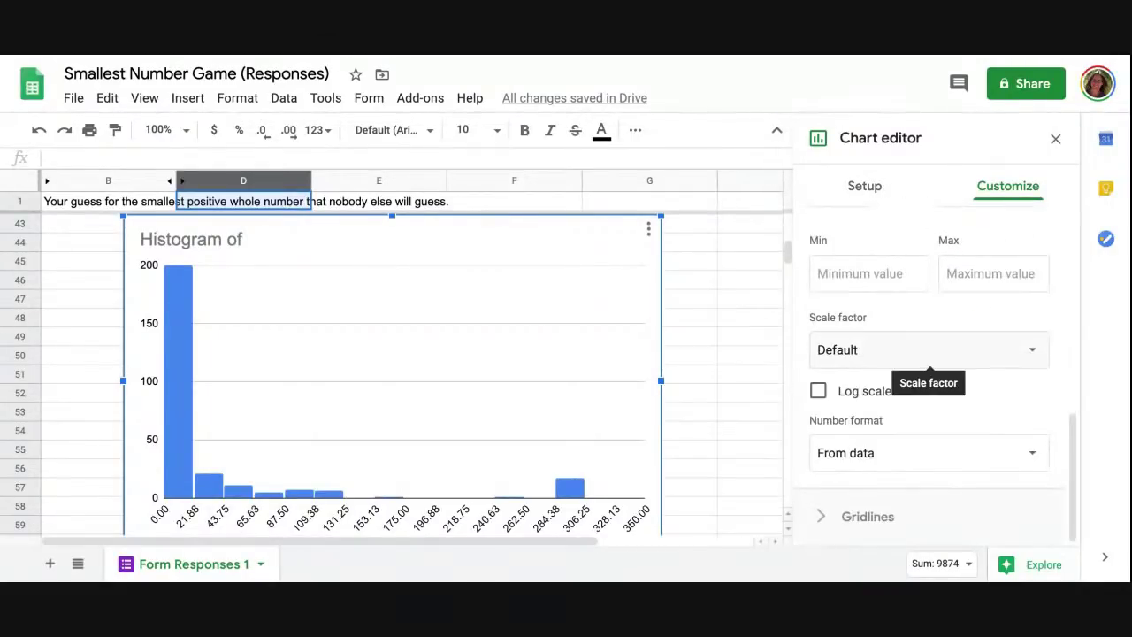
scroll(928, 371, up, 10)
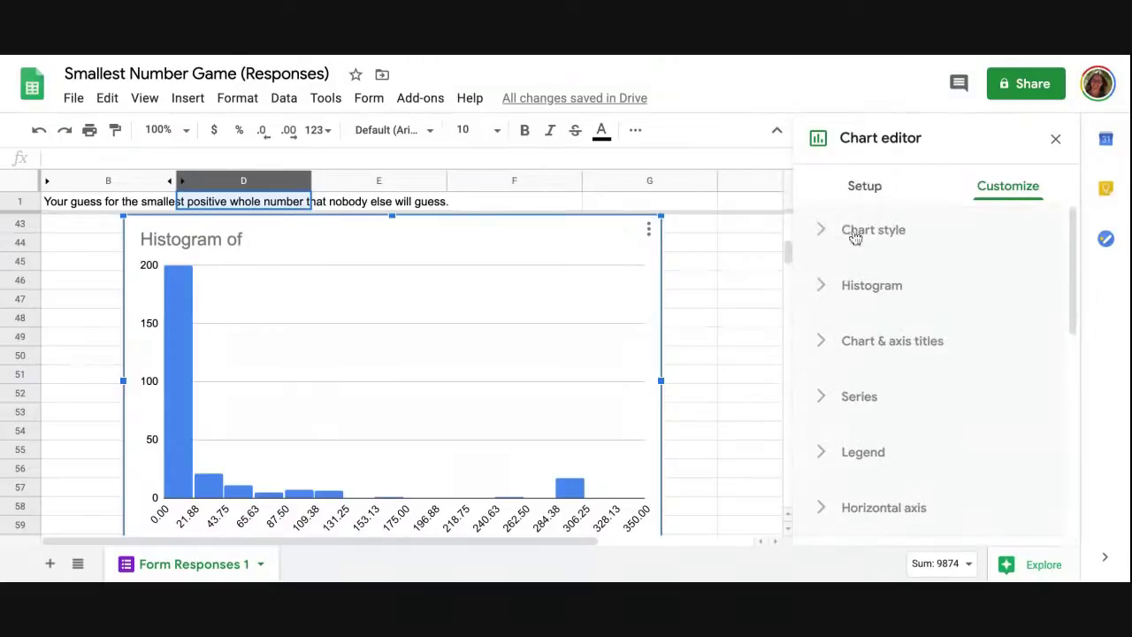
Step: Set the histogram's bucket size to 1
click(854, 286)
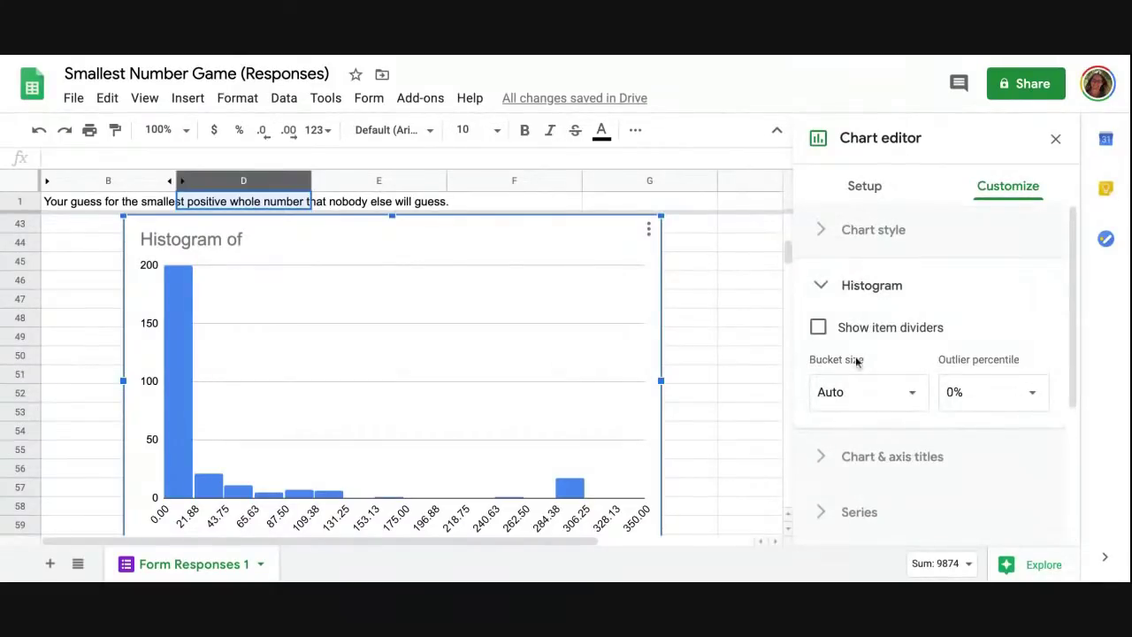
click(911, 391)
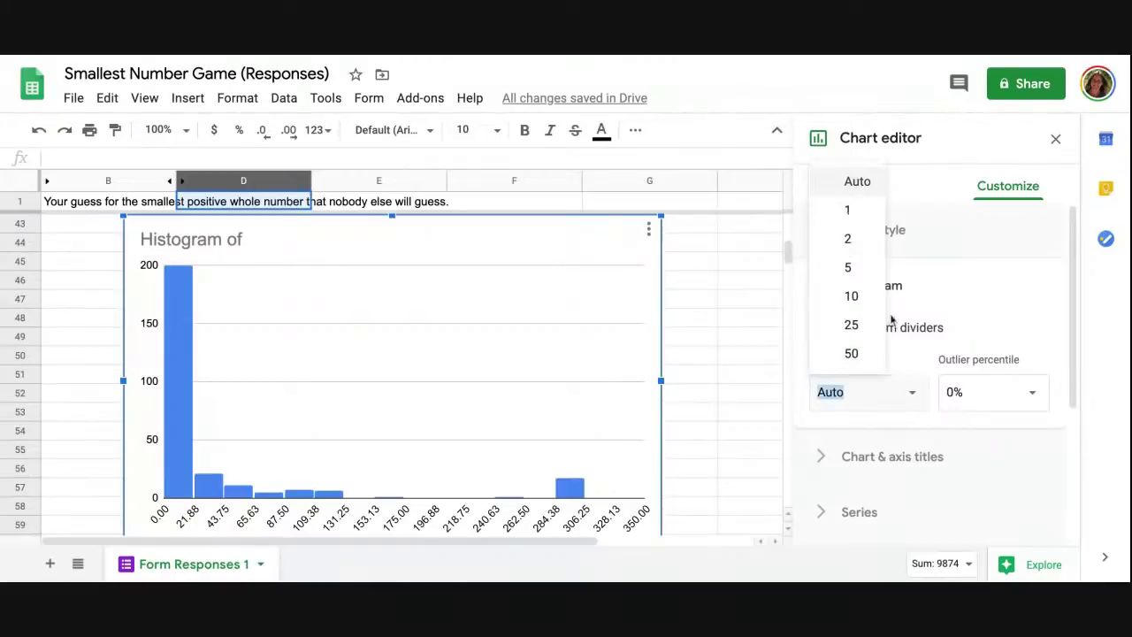
click(856, 213)
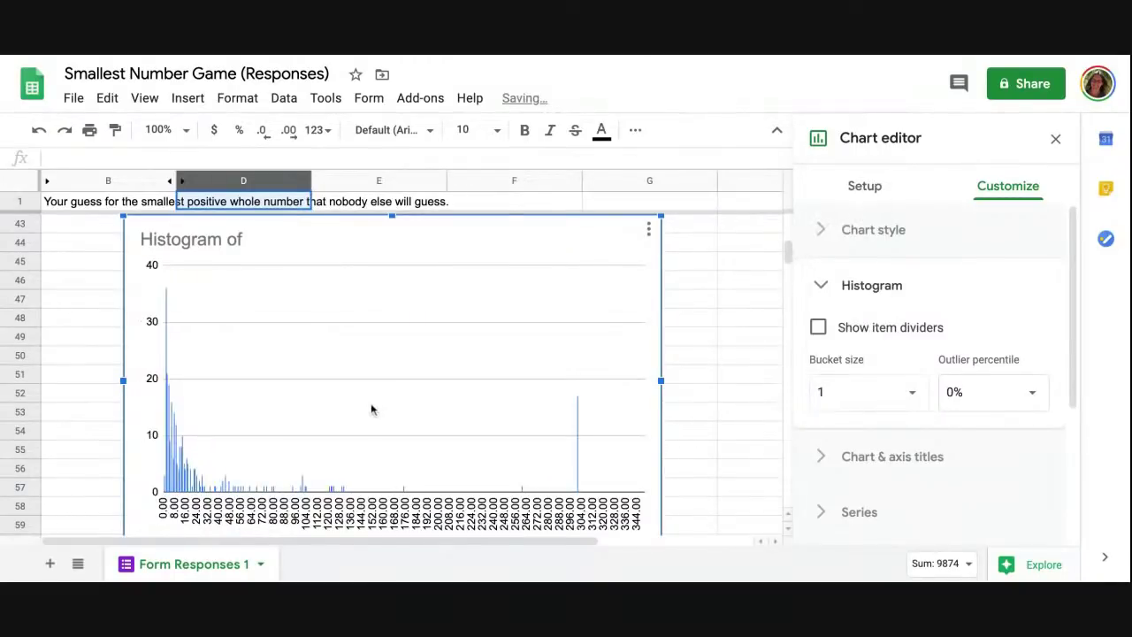
Step: Delete the histogram from the sheet
scroll(372, 409, down, 1)
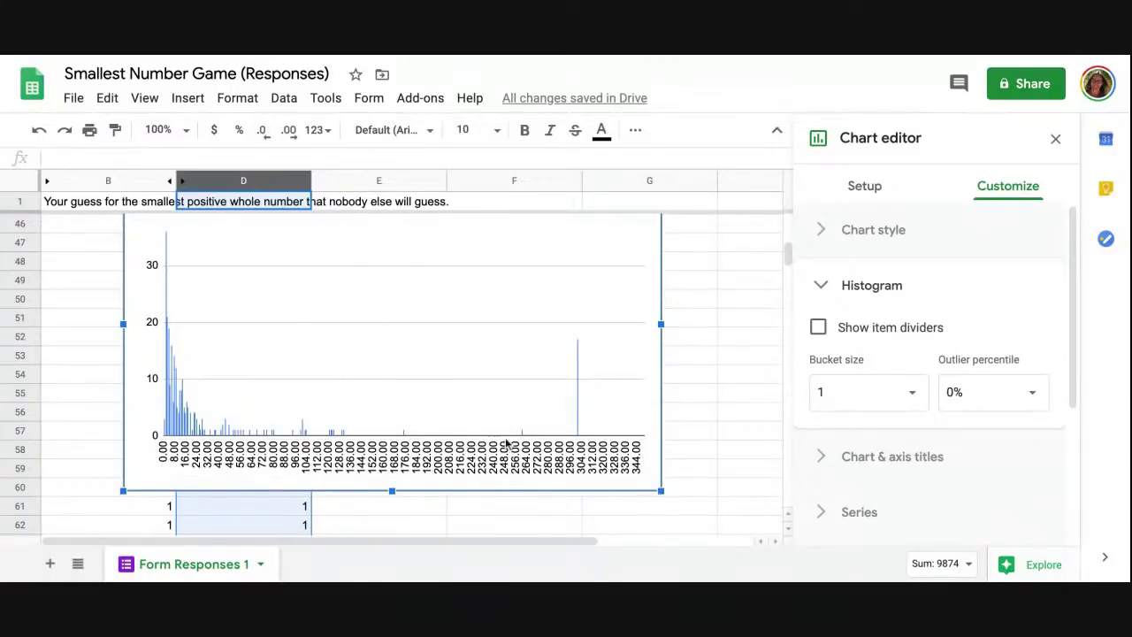
click(255, 514)
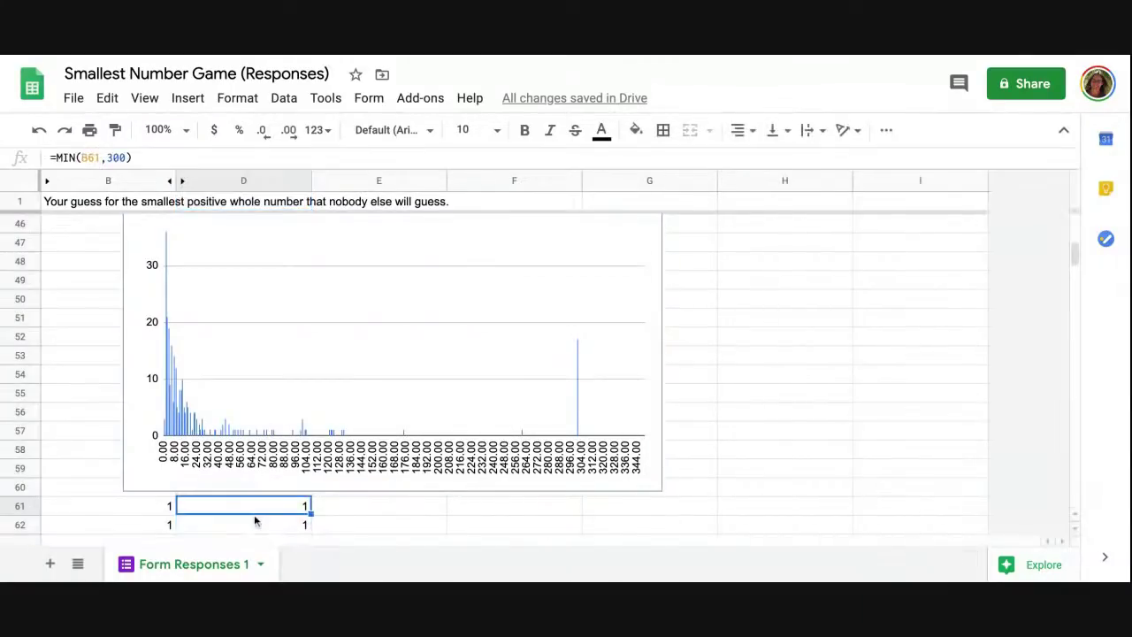
click(288, 333)
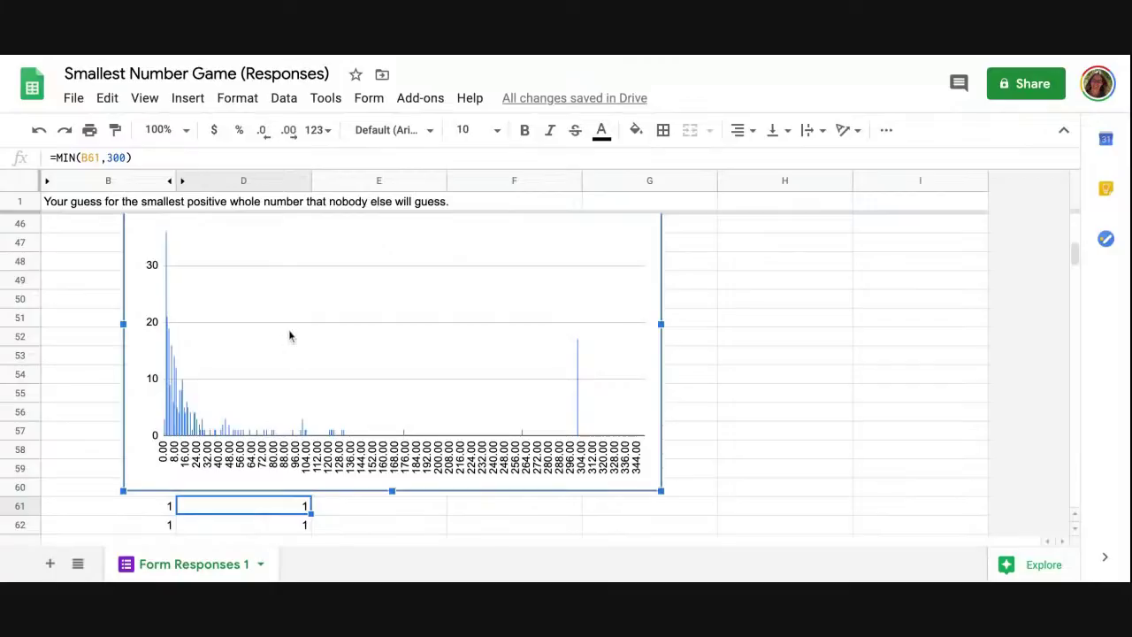
key(Delete)
scroll(278, 354, down, 20)
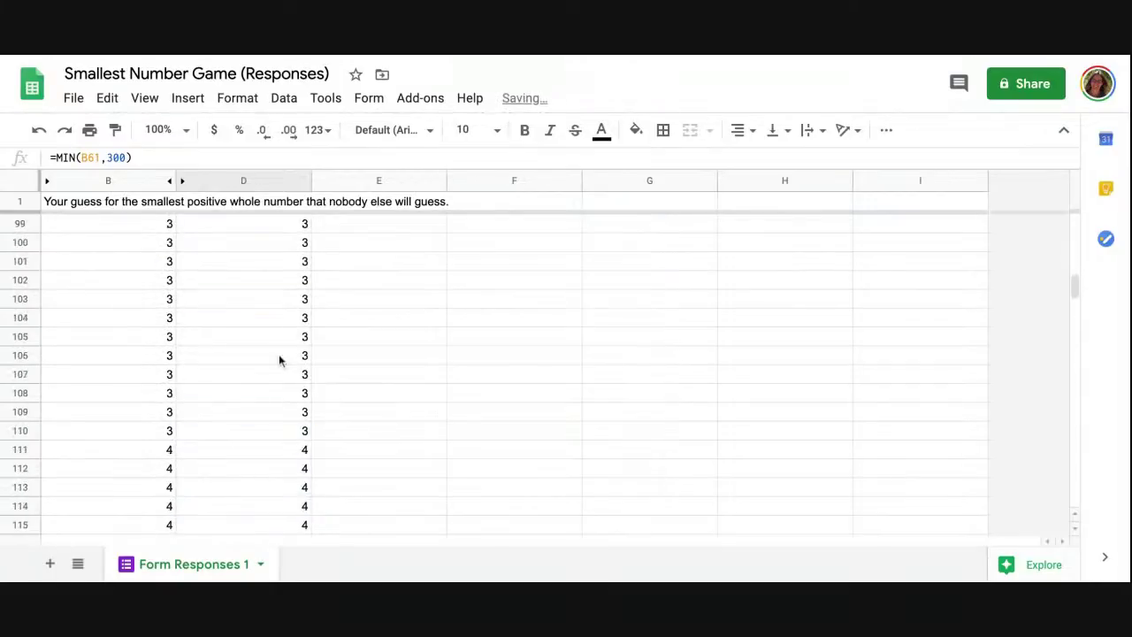
scroll(278, 354, down, 20)
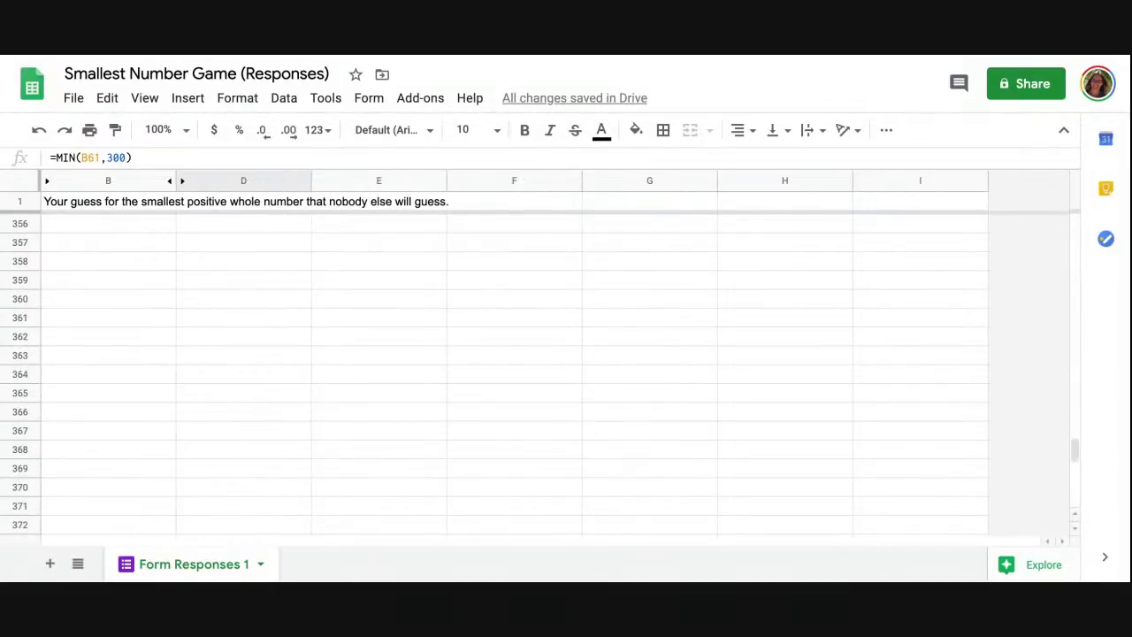
drag(278, 354, 279, 487)
right_click(279, 487)
scroll(212, 442, down, 3)
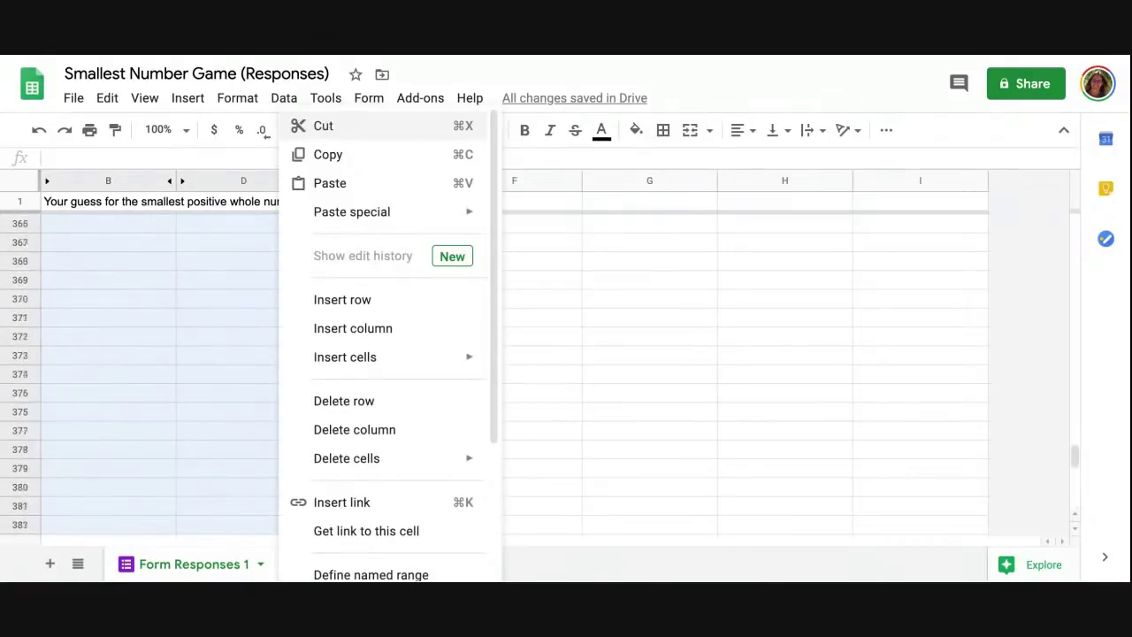
shift+click(228, 437)
scroll(229, 437, up, 2)
Step: Clear the capping formulas from column D, from D366 up to the header row
click(281, 336)
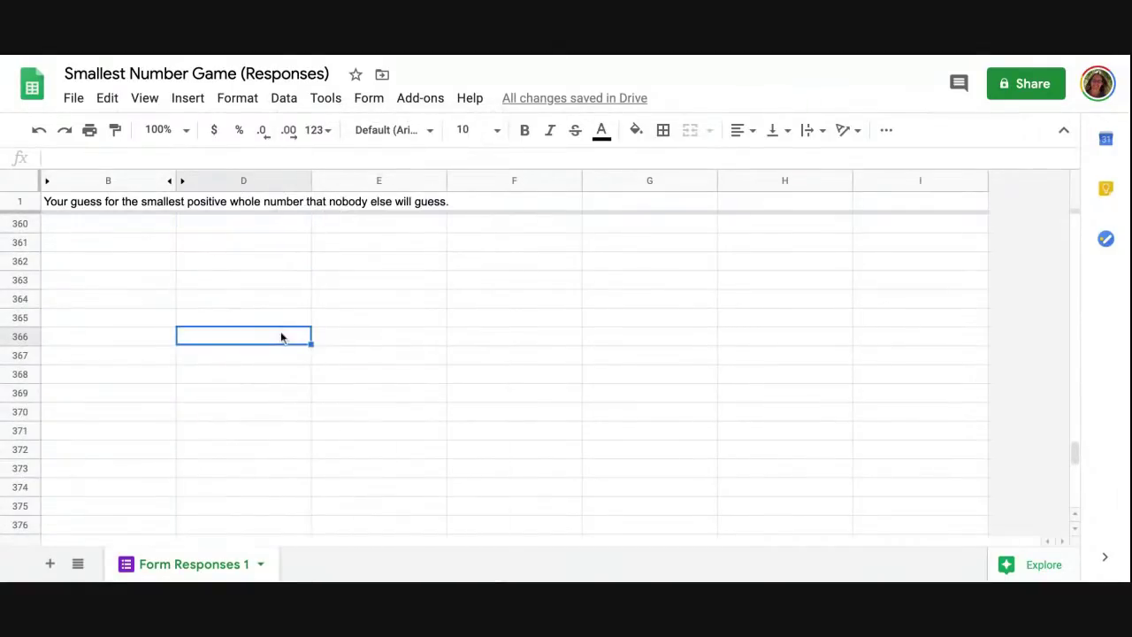
key(shift+Up)
key(shift+Up)
key(shift+Up)
key(shift+Up)
key(shift+Up)
key(shift+Up)
key(shift+Up)
key(shift+Up)
key(shift+Up)
key(shift+Up)
key(shift+Up)
key(shift+Up)
key(shift+Up)
key(shift+Up)
key(shift+Up)
key(shift+Up)
key(shift+Up)
key(shift+Up)
key(shift+Up)
key(shift+Up)
key(shift+Up)
key(shift+Up)
key(shift+Up)
key(shift+Up)
key(shift+Up)
key(shift+Up)
key(shift+Up)
key(shift+Up)
key(shift+Up)
key(shift+Up)
key(shift+Up)
key(shift+Up)
key(shift+Up)
key(shift+Up)
key(shift+Up)
key(shift+Up)
key(shift+Up)
key(shift+Up)
key(shift+Up)
key(shift+Up)
key(shift+Up)
key(shift+Up)
key(shift+Up)
key(shift+Up)
key(shift+Up)
key(shift+Up)
key(shift+Up)
key(shift+Up)
key(shift+Up)
key(shift+Up)
key(shift+Up)
key(shift+Up)
key(shift+Up)
key(shift+Up)
key(shift+Up)
key(shift+Up)
key(shift+Up)
key(shift+Up)
key(shift+Up)
key(shift+Up)
key(Delete)
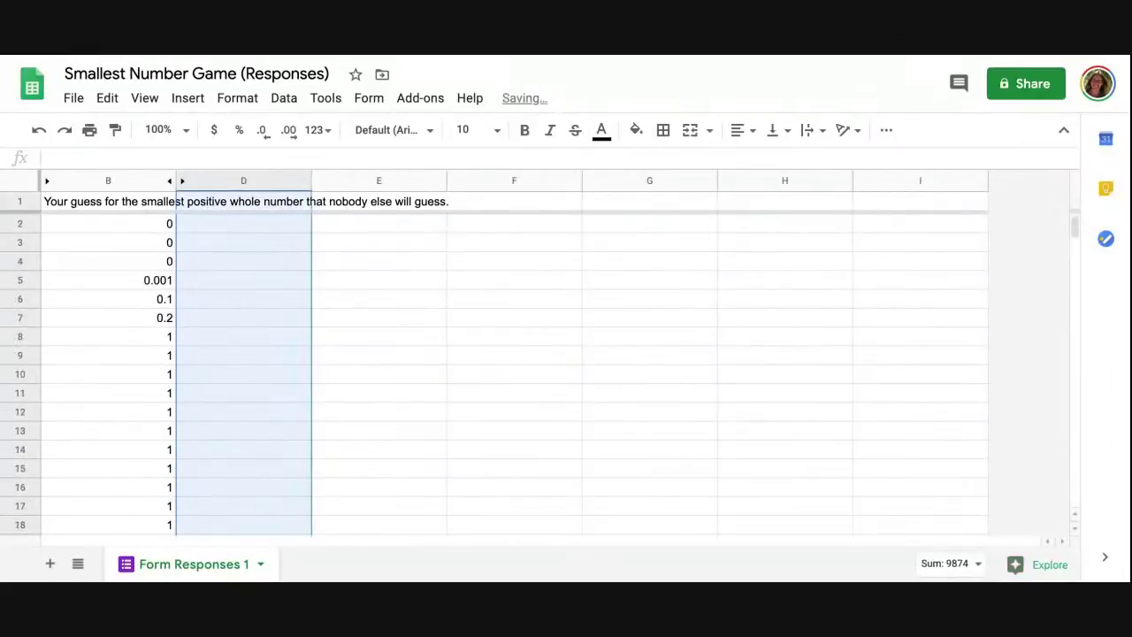
Step: Enter the formula =MIN(B2,30) in cell D2 and fill it down column D alongside all the guesses
click(213, 224)
text(=)
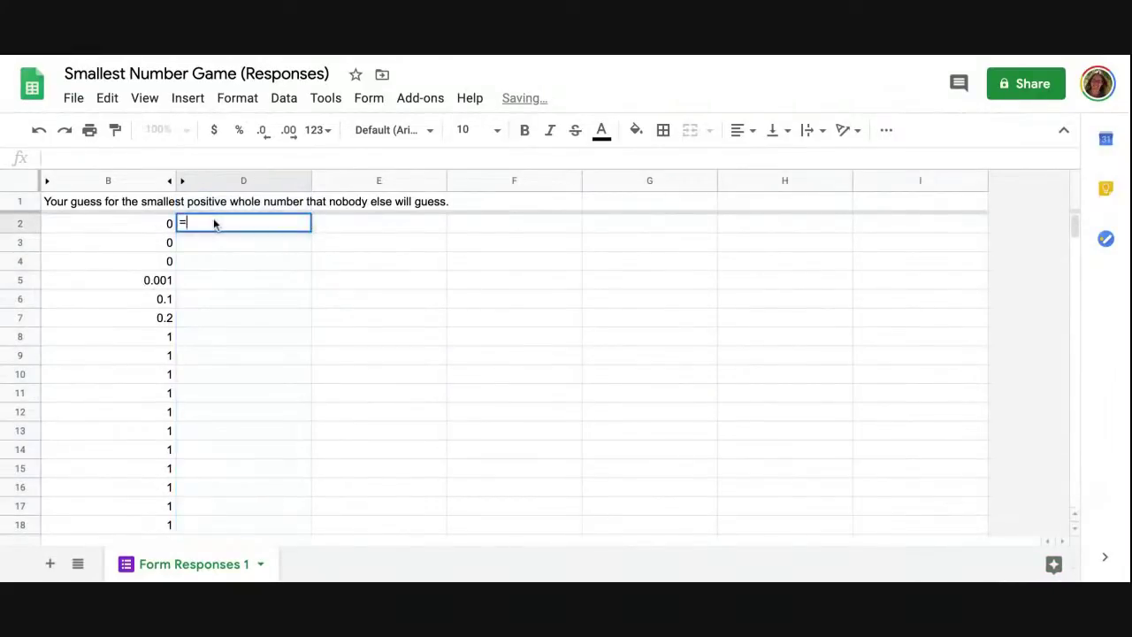
text(min)
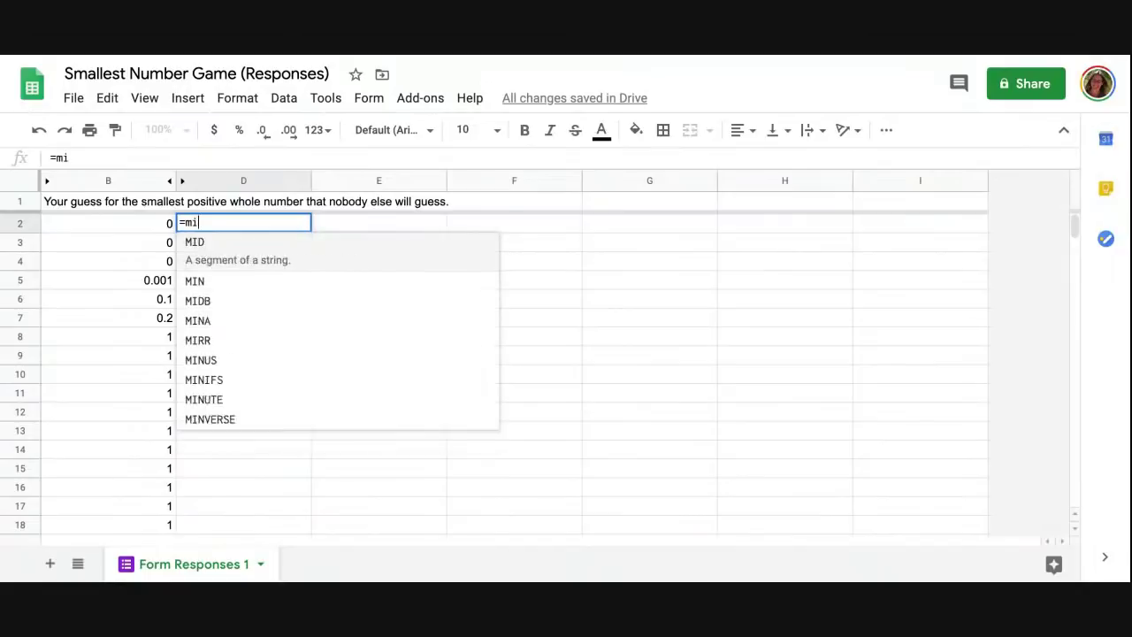
click(195, 246)
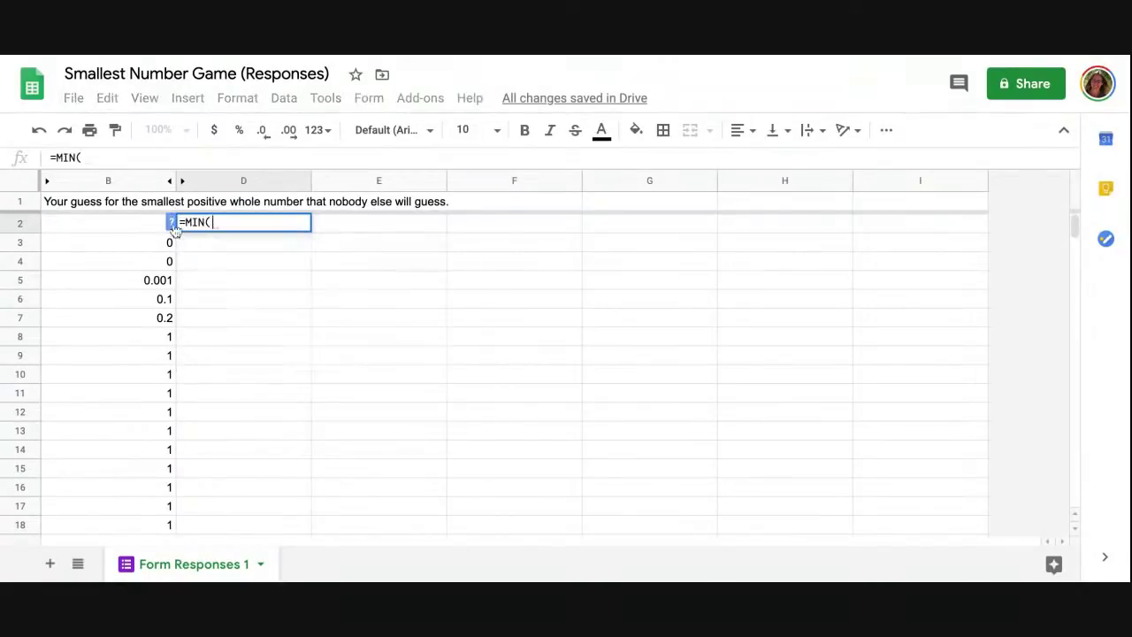
click(159, 221)
text(,)
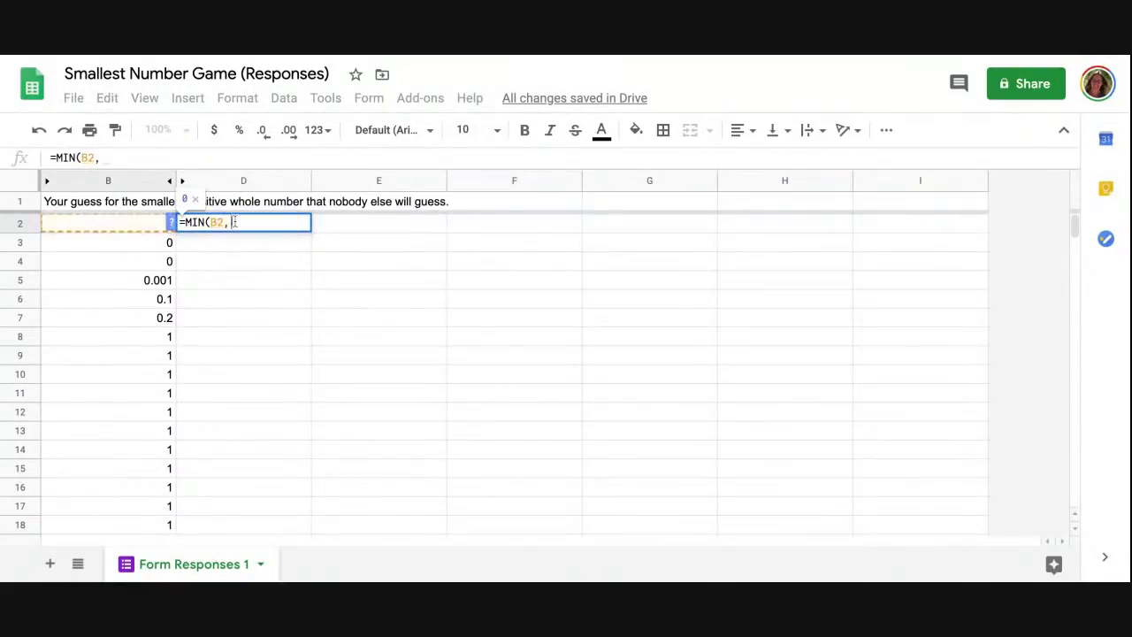
text(30))
key(Return)
click(302, 226)
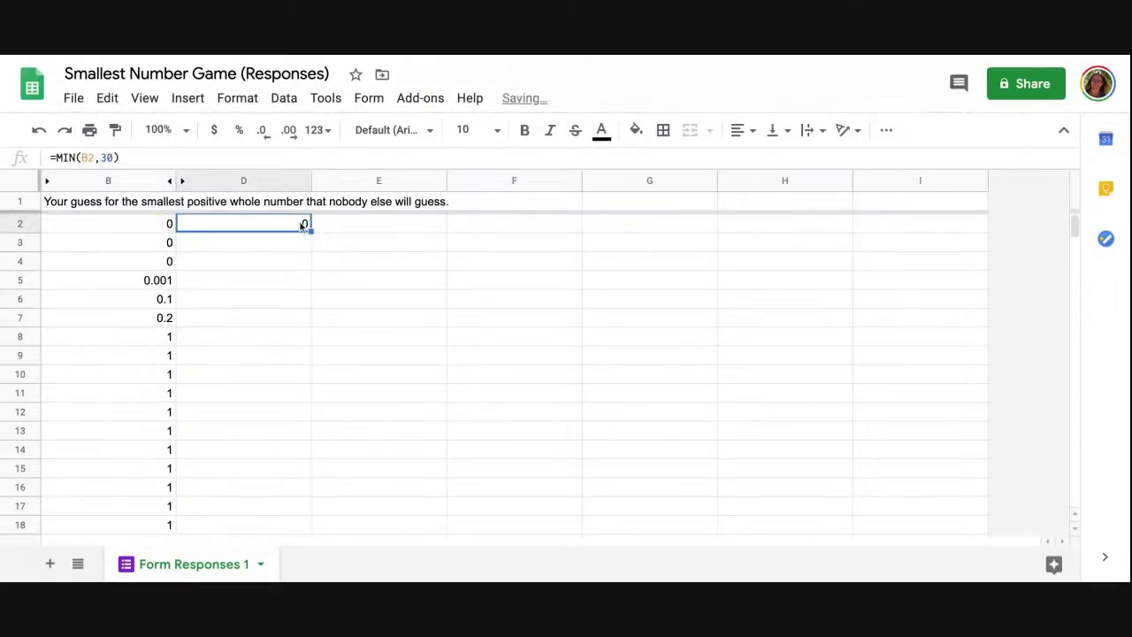
drag(310, 230, 308, 559)
Step: Insert a chart of the capped guesses in D2:D340 and make it a histogram
scroll(295, 345, up, 20)
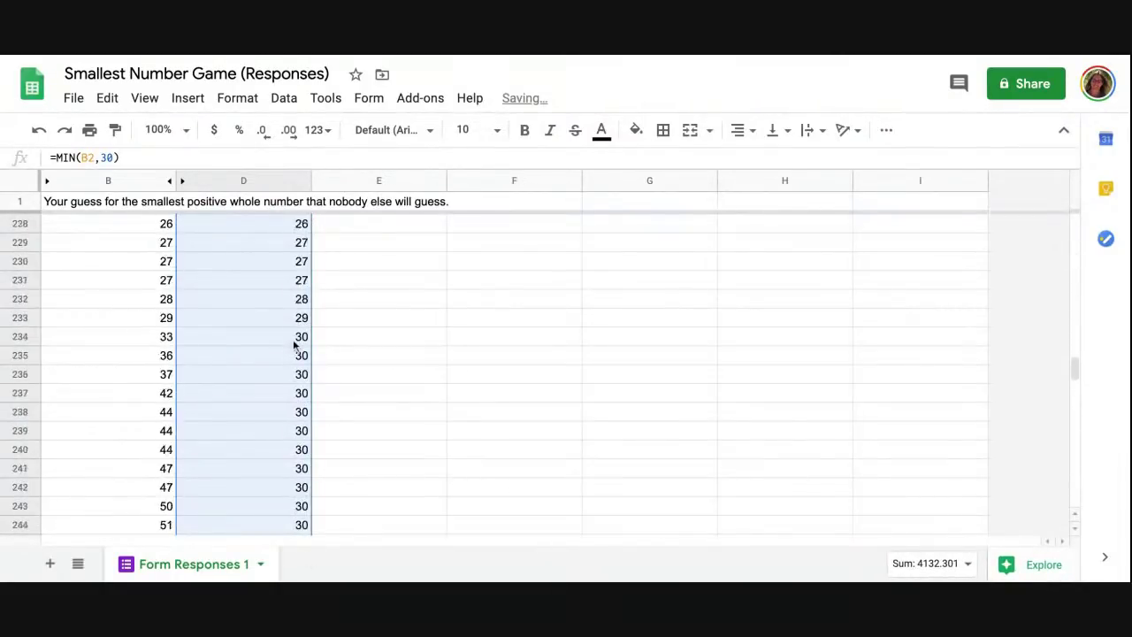
scroll(286, 234, up, 20)
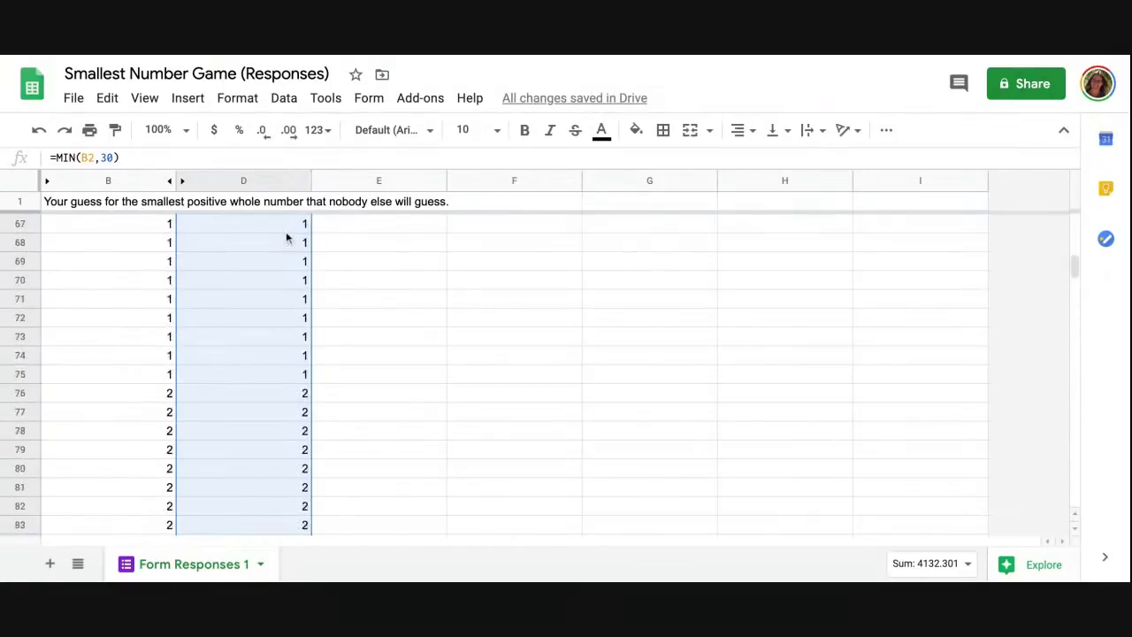
click(188, 100)
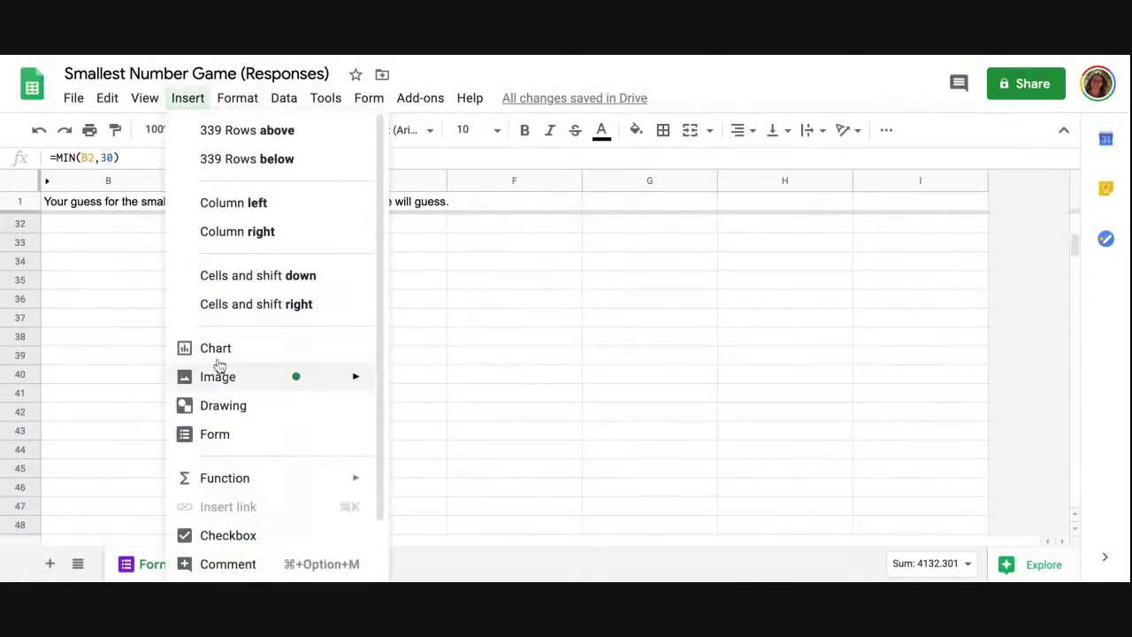
click(221, 350)
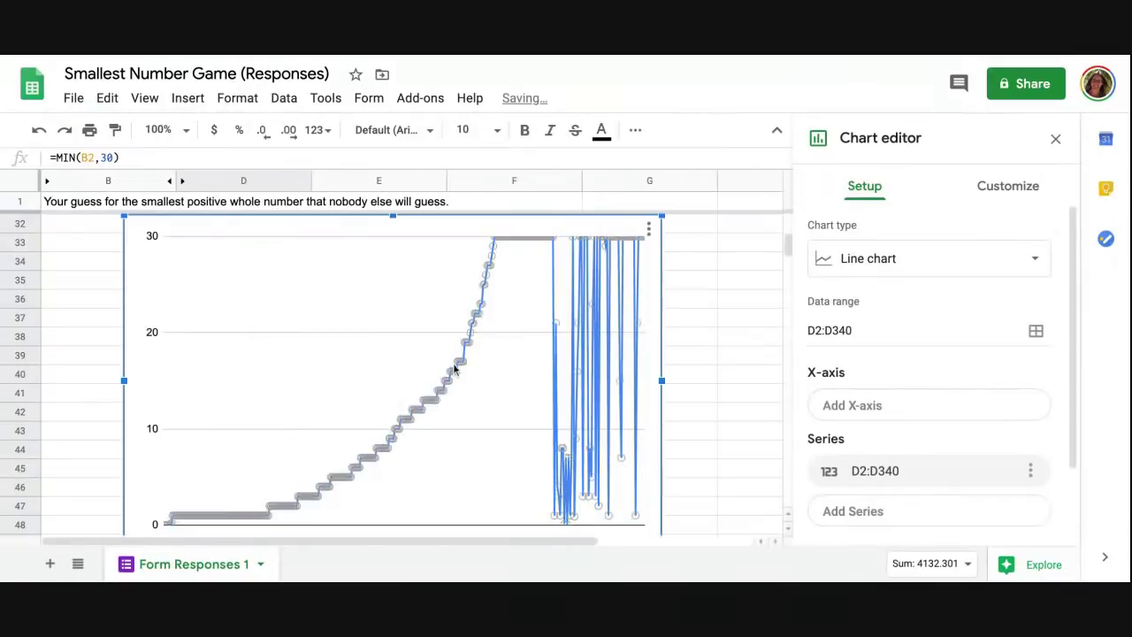
click(917, 260)
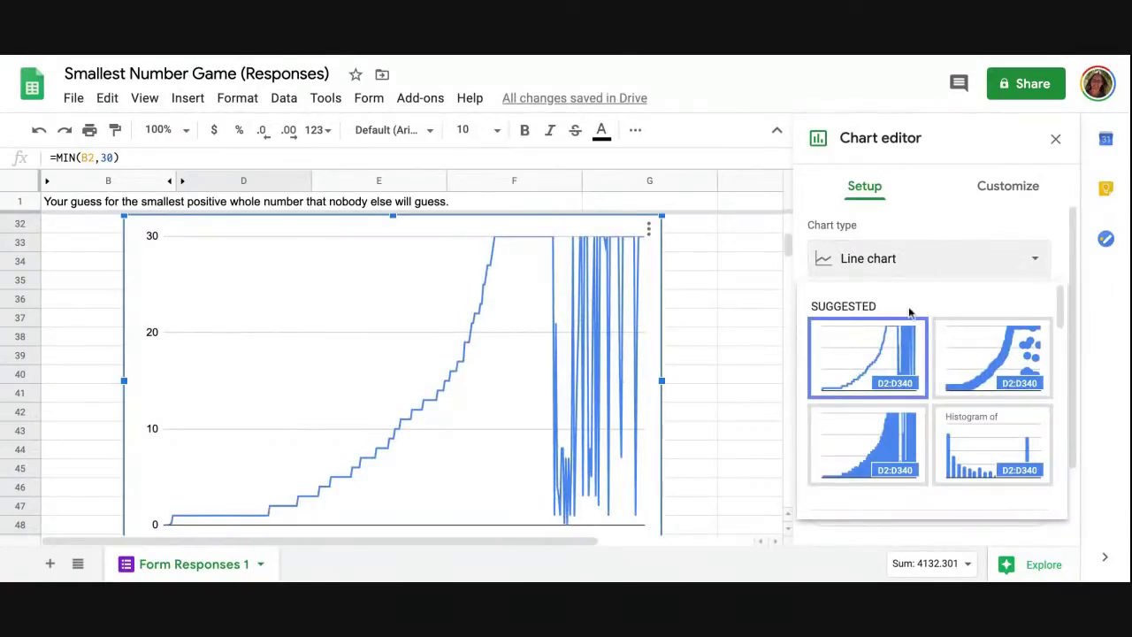
click(981, 444)
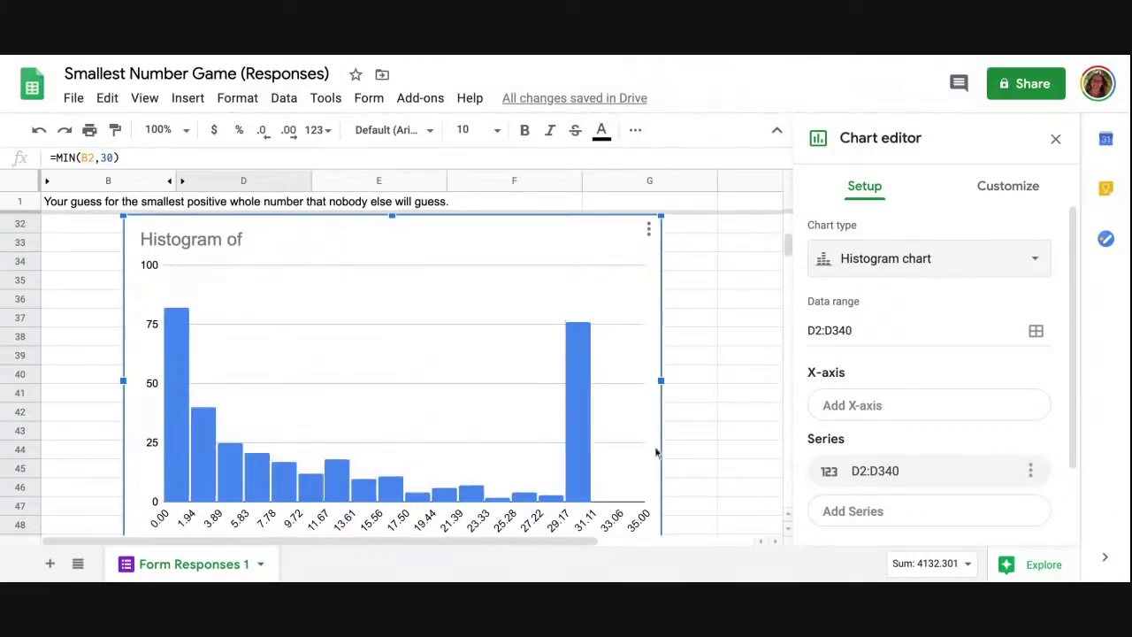
Step: Set the bucket size of the capped-guess histogram to 1
scroll(938, 371, down, 2)
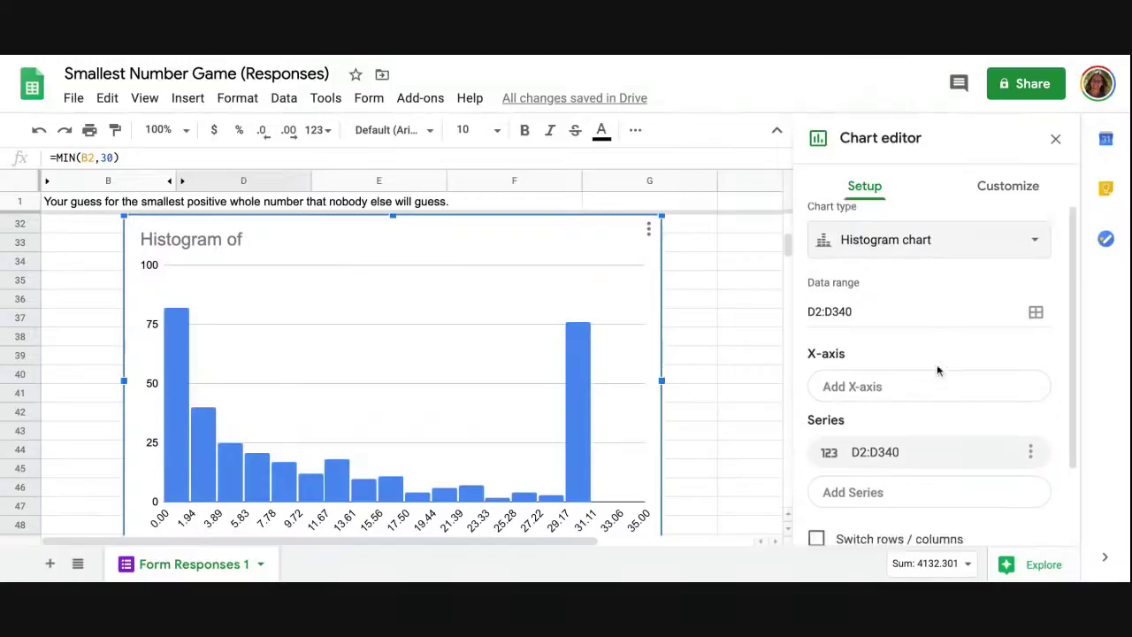
click(988, 193)
scroll(884, 294, up, 3)
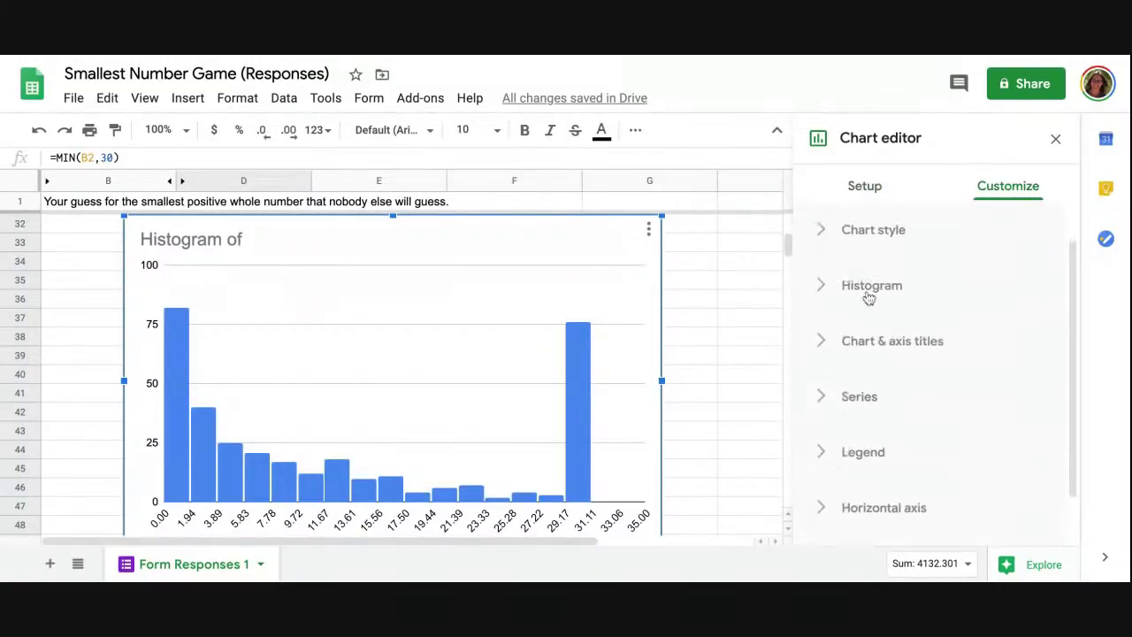
click(867, 288)
click(845, 390)
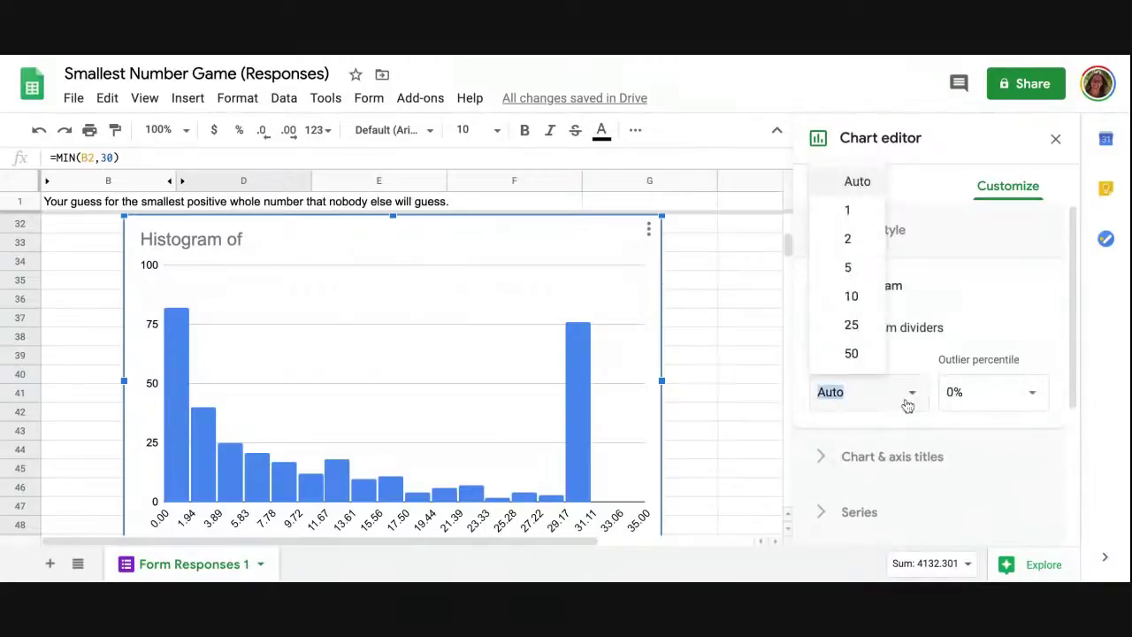
click(865, 214)
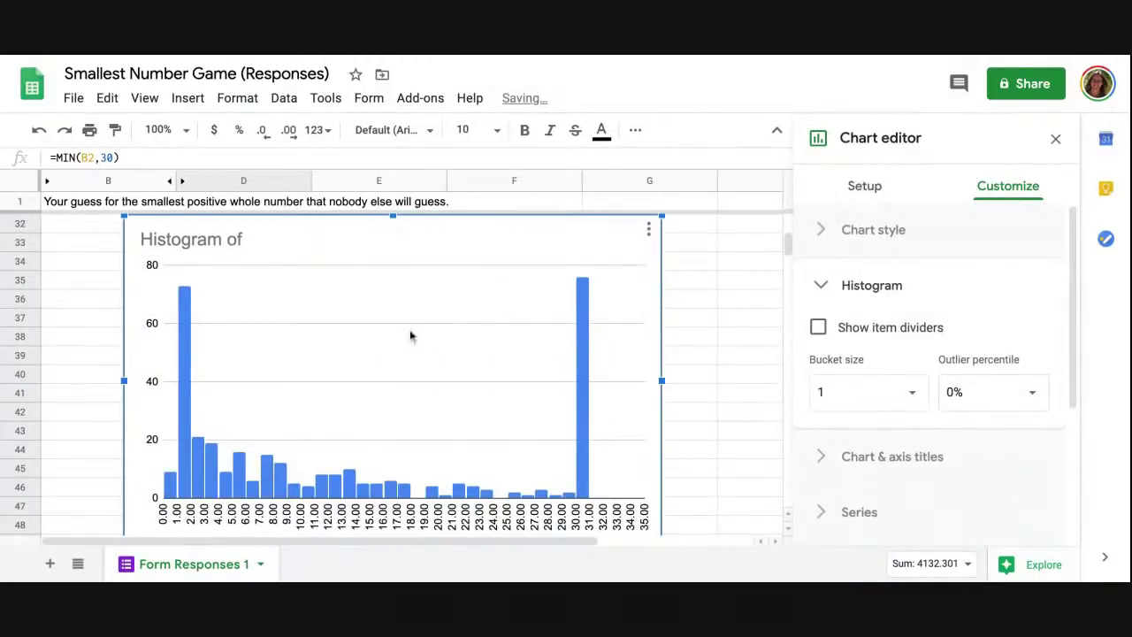
Step: Examine the histogram's bars, especially around guesses 18 to 21, and leave chart editing to review the whole distribution
click(259, 489)
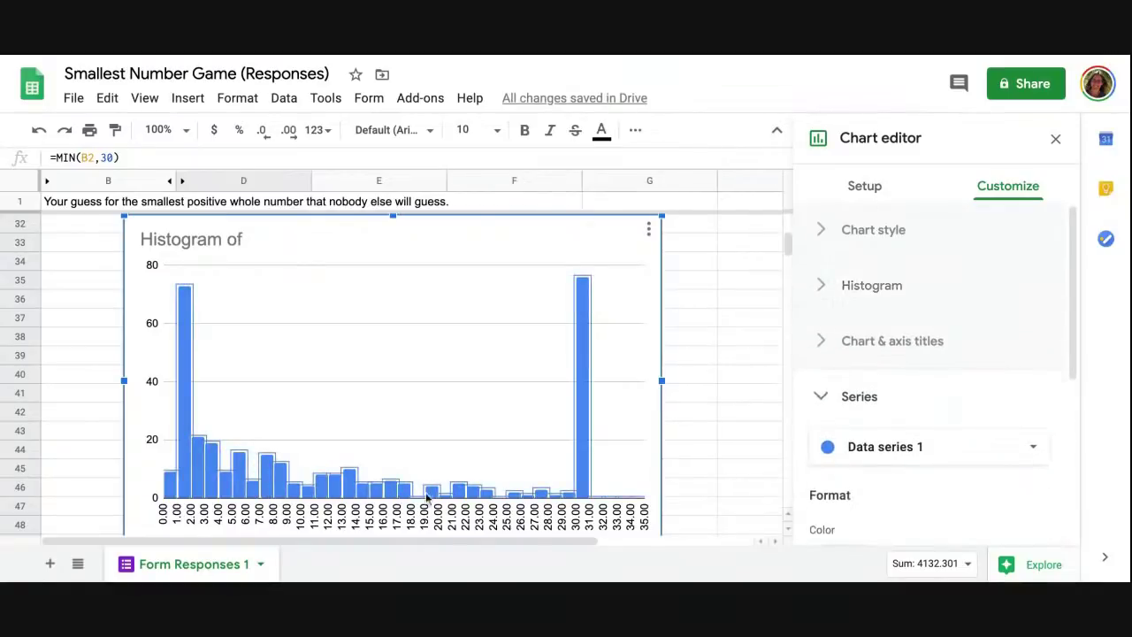
click(449, 500)
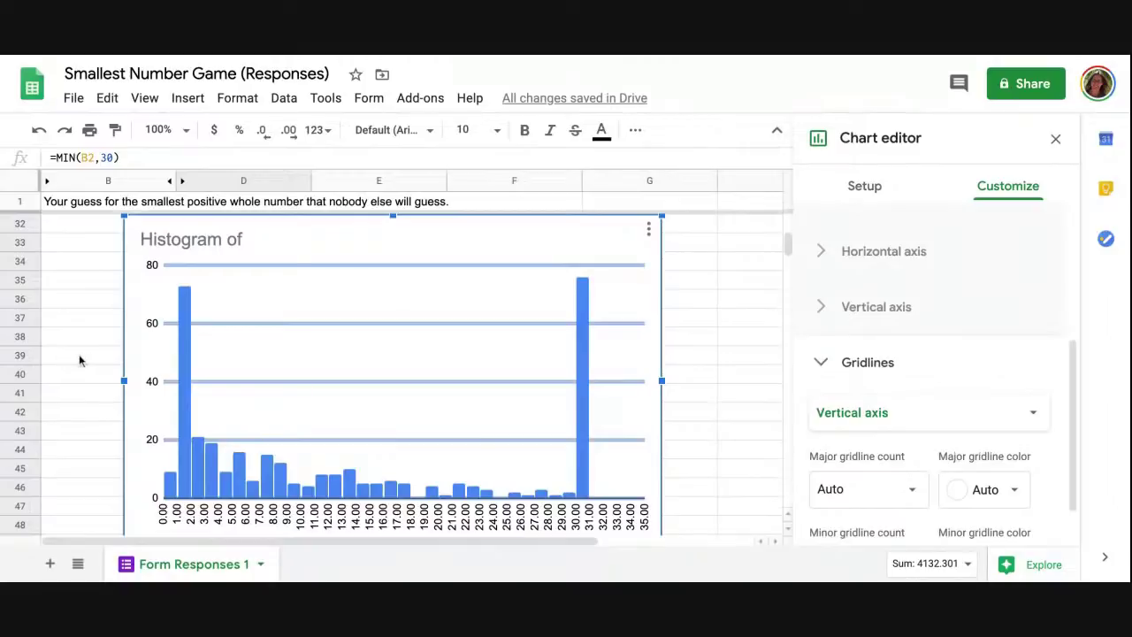
click(408, 492)
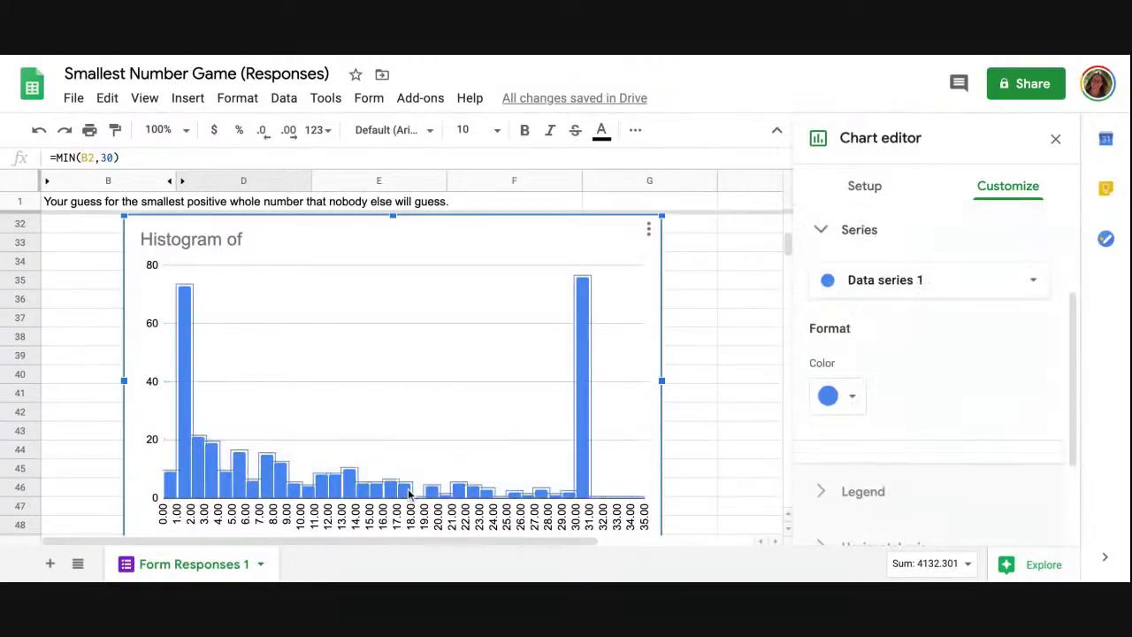
click(448, 495)
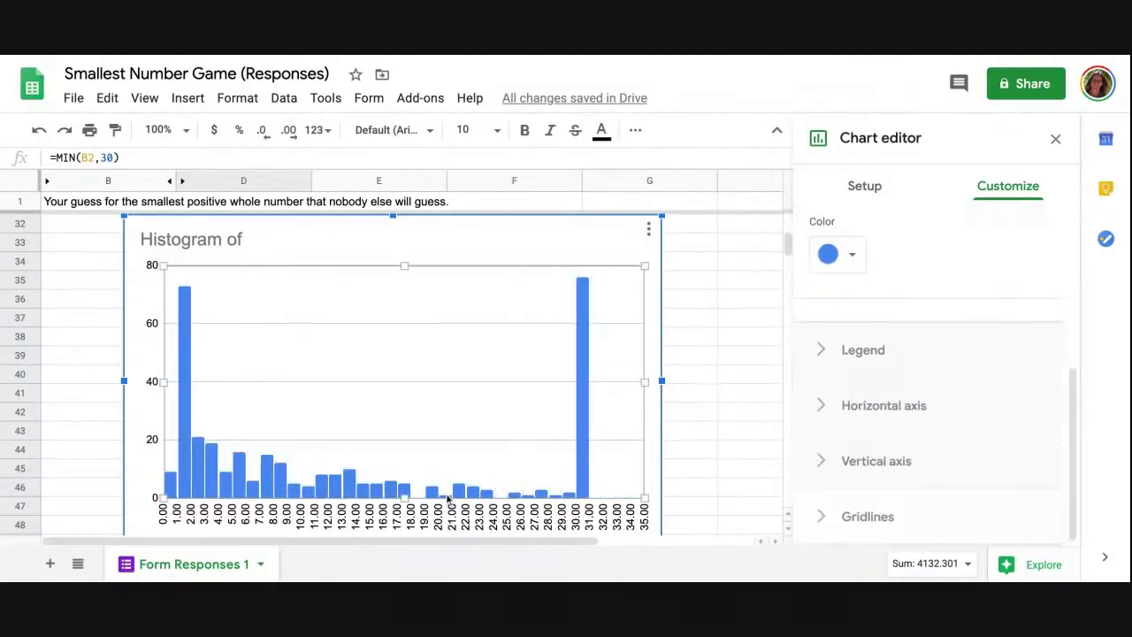
click(85, 429)
scroll(174, 347, up, 1)
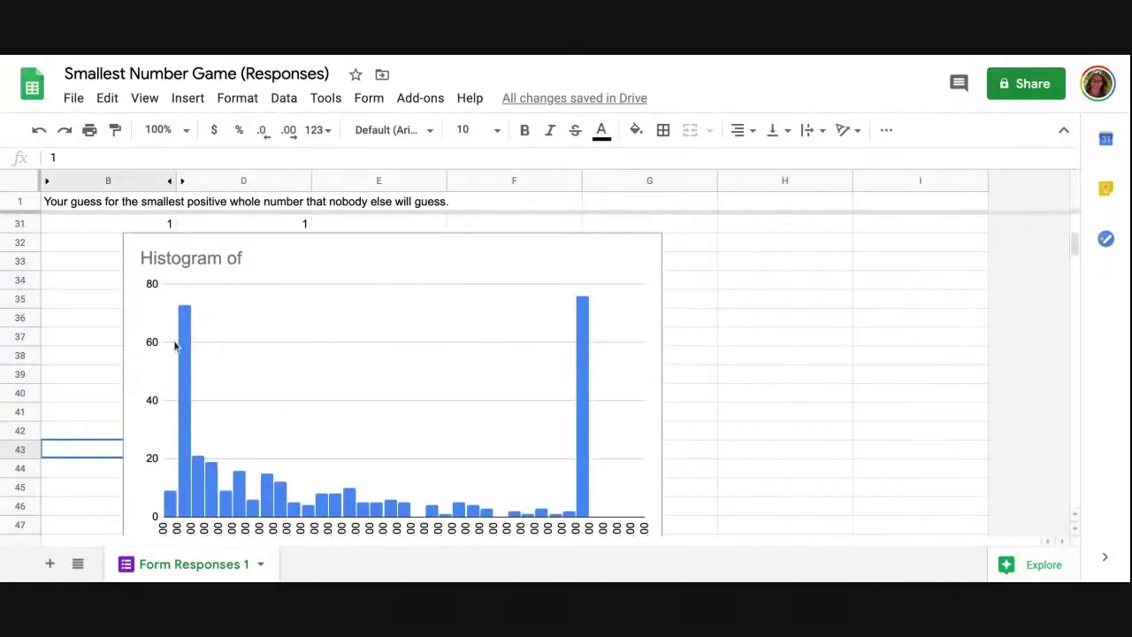
scroll(262, 270, down, 1)
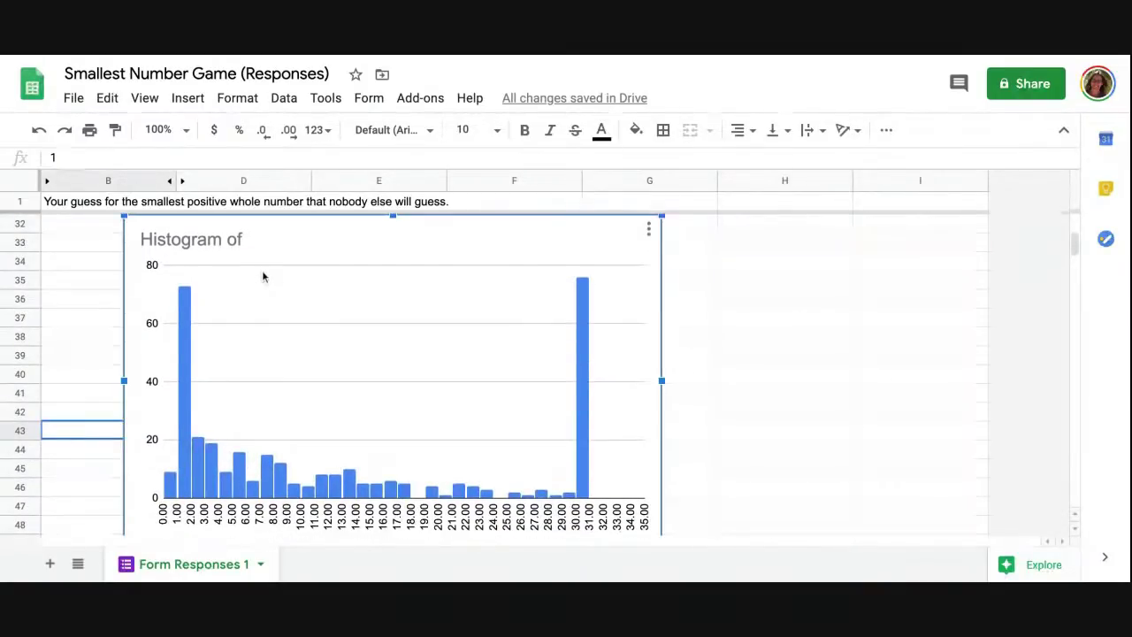
click(170, 230)
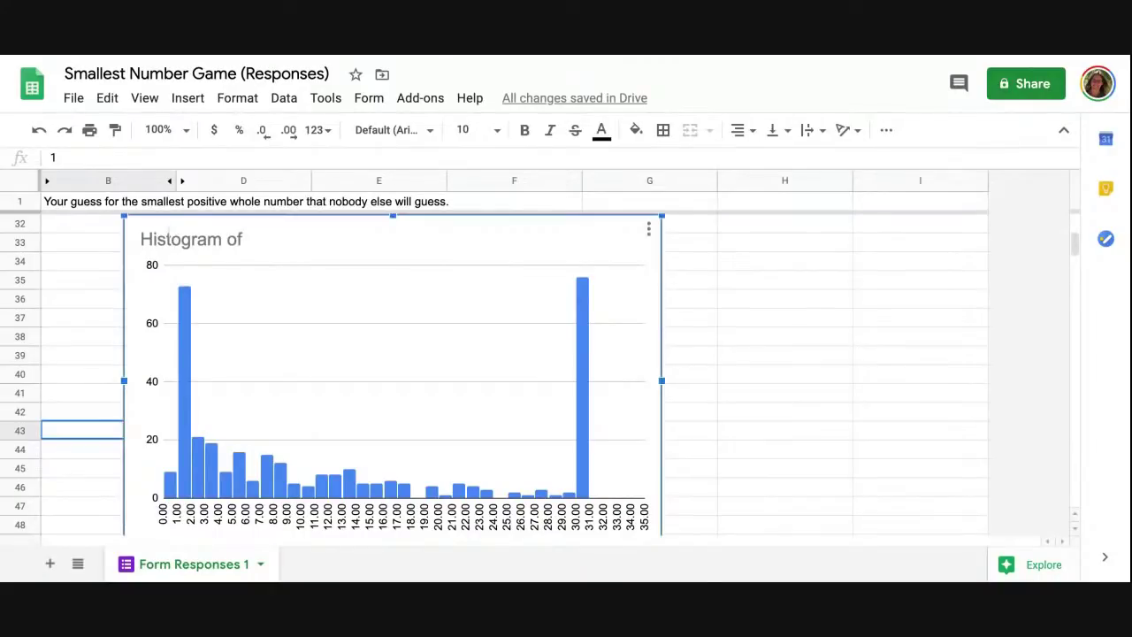
click(74, 311)
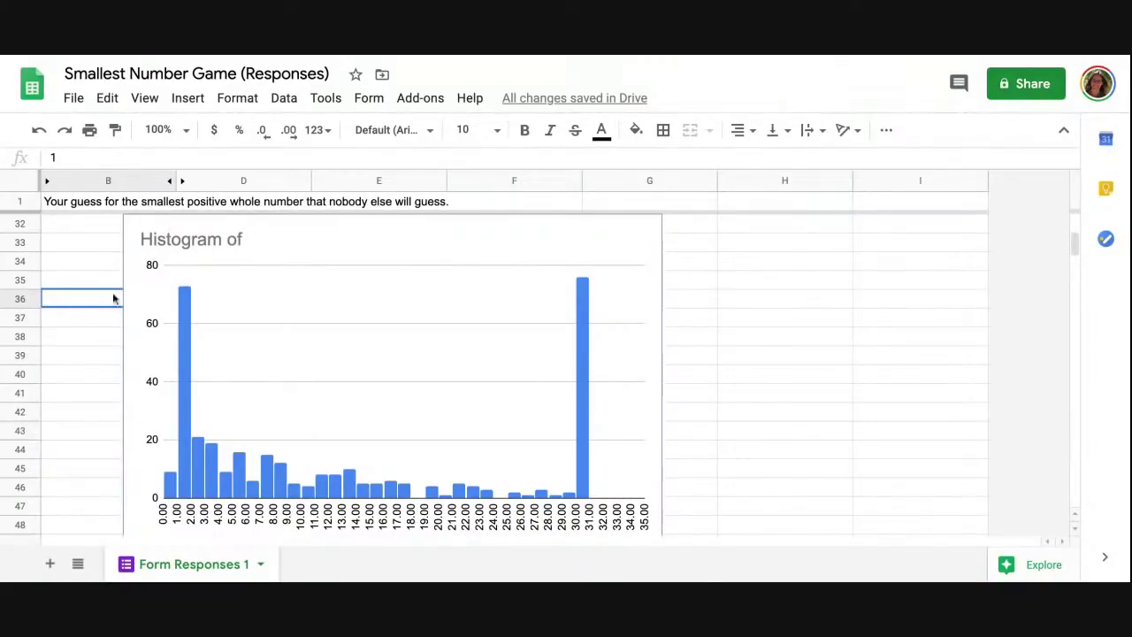
click(132, 231)
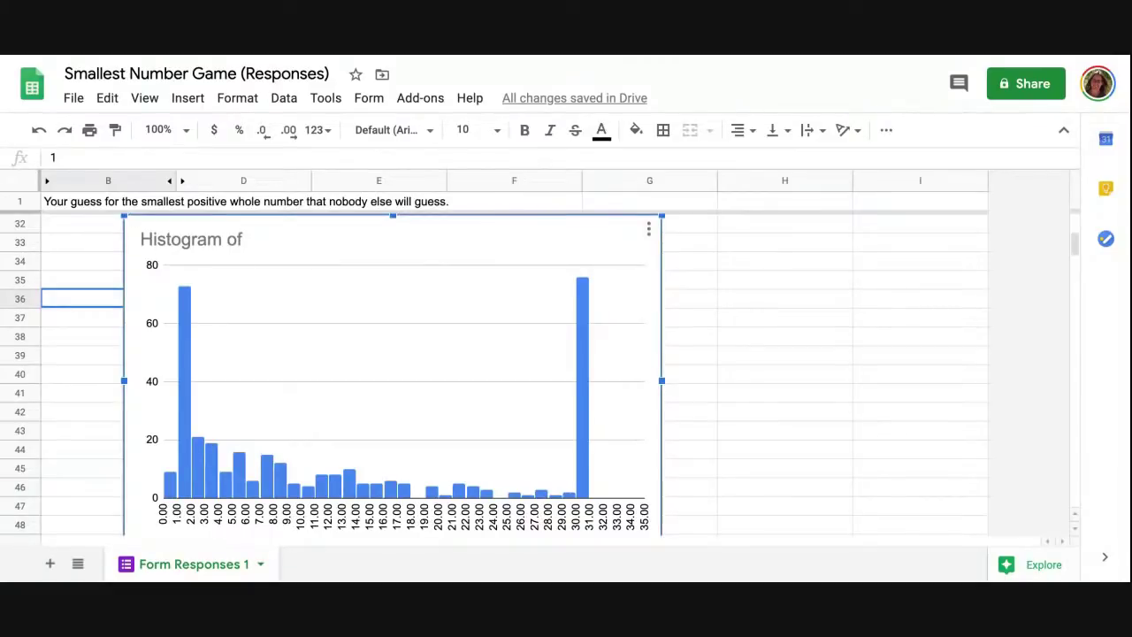
key(Escape)
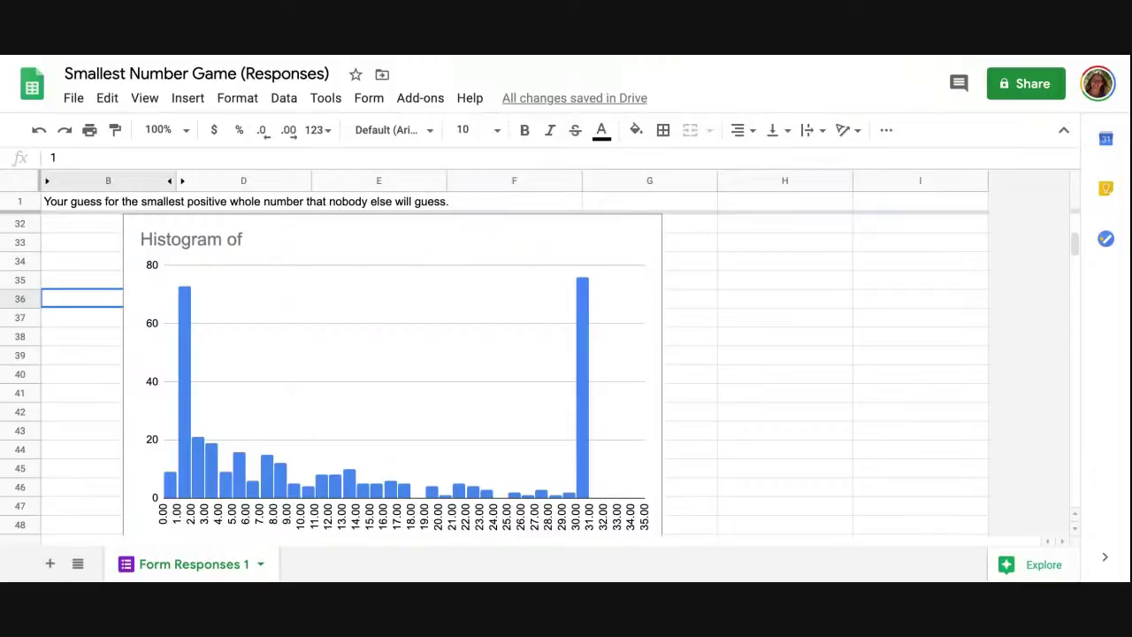